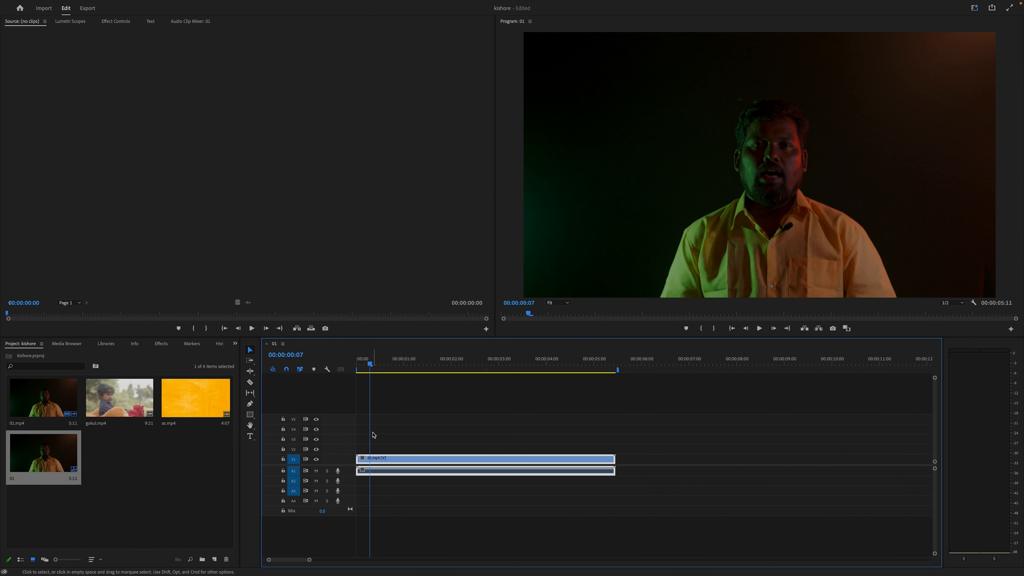
Place as.mp4 on video track V4 at the end of the 01.mp4 clip and set it to the frame size.
left_click_drag(189, 402, 638, 441)
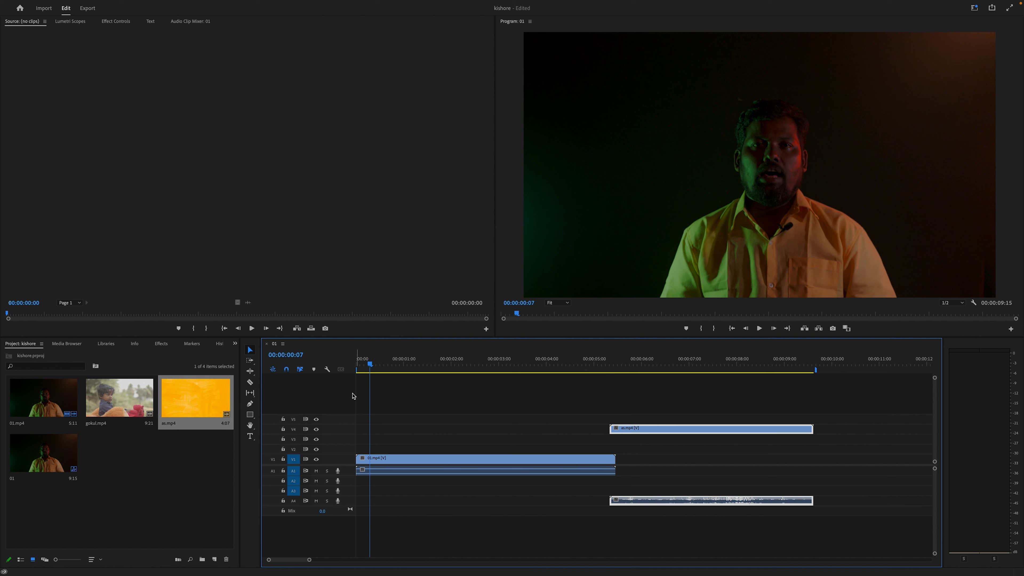
left_click_drag(370, 364, 635, 377)
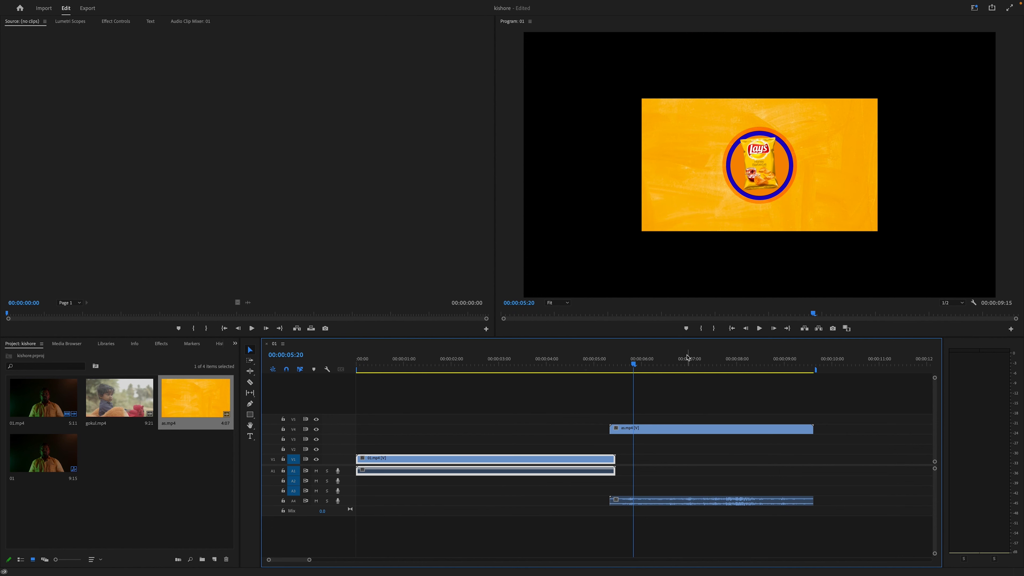
right_click(675, 429)
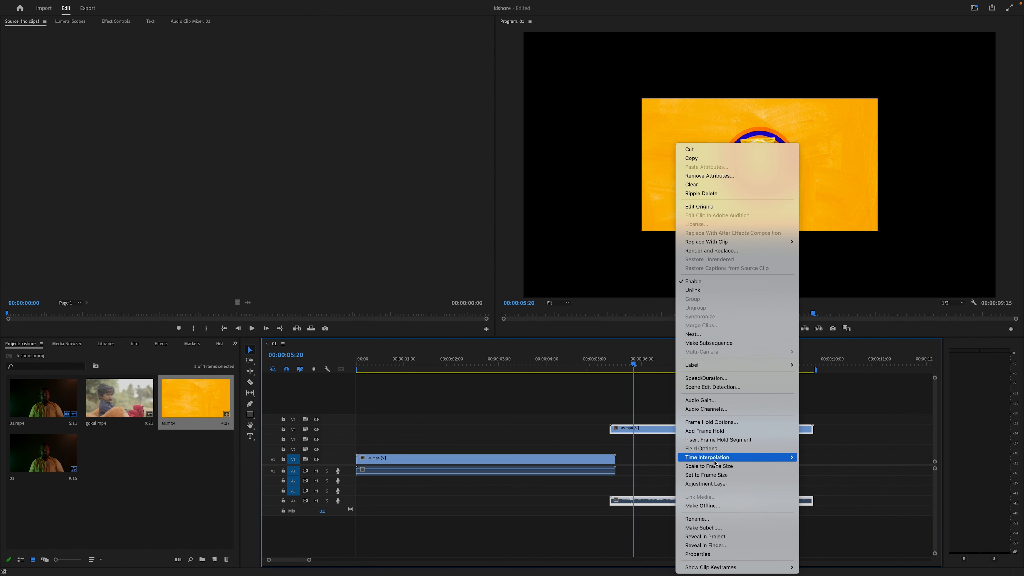
left_click(714, 476)
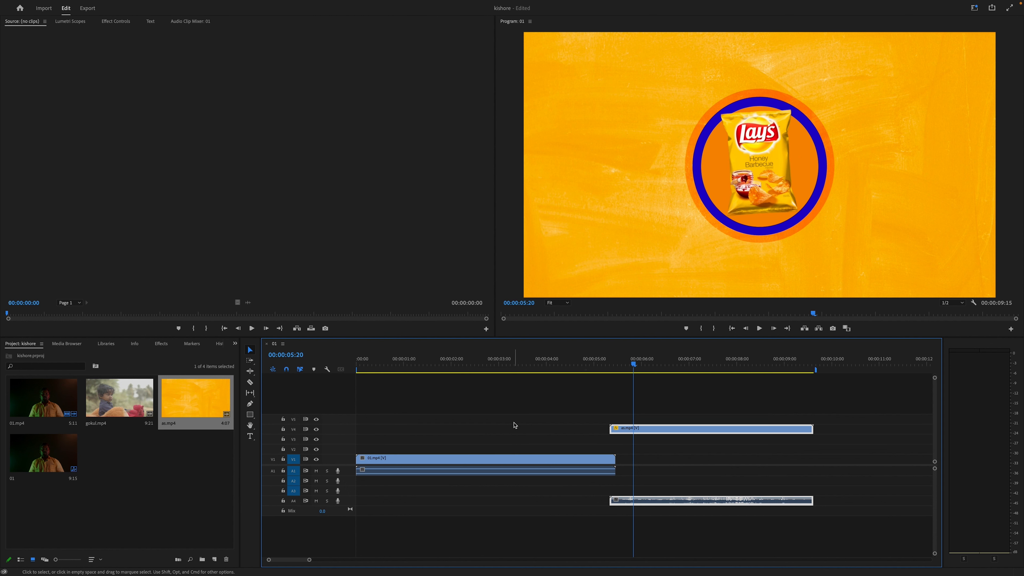
Move the as.mp4 video to track V3 and place gokul.mp4 on V5 overlapping its end, previewing the overlap at 00:00:09:10.
left_click_drag(639, 431, 571, 437)
left_click_drag(646, 421, 645, 443)
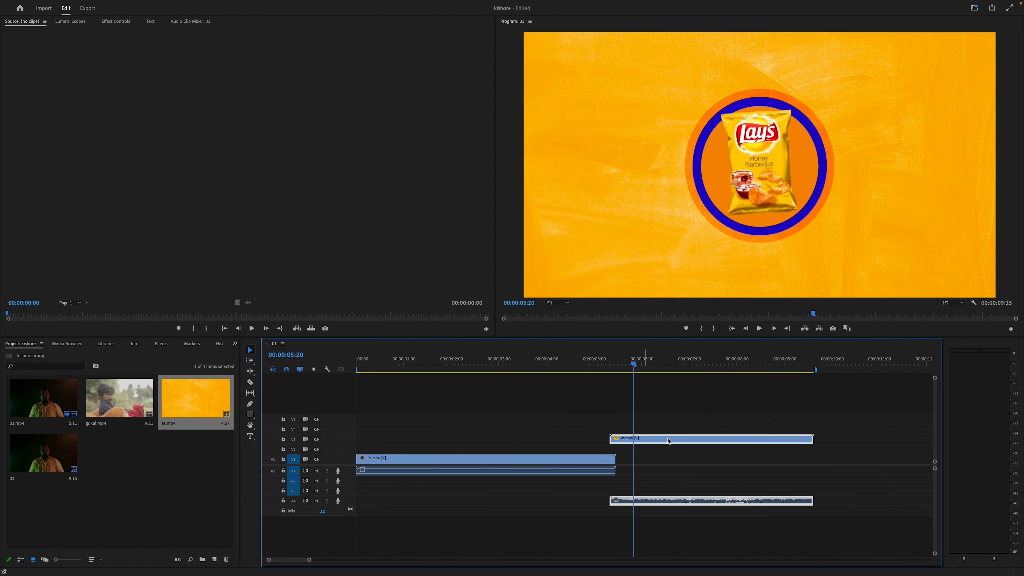
left_click_drag(123, 402, 778, 418)
left_click_drag(636, 366, 804, 400)
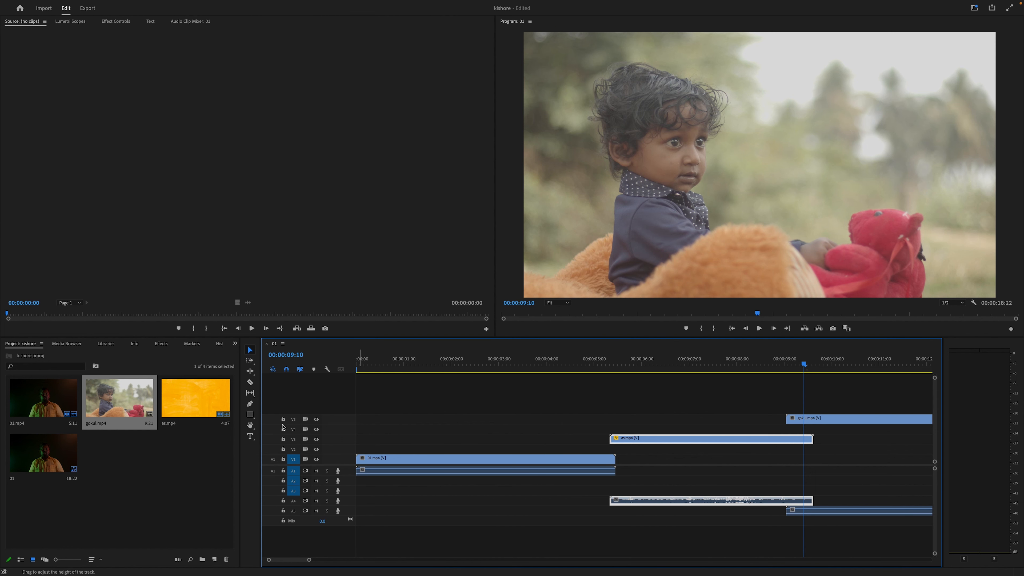
Lock video track V5 and try to select the gokul.mp4 clip on it.
key("grave")
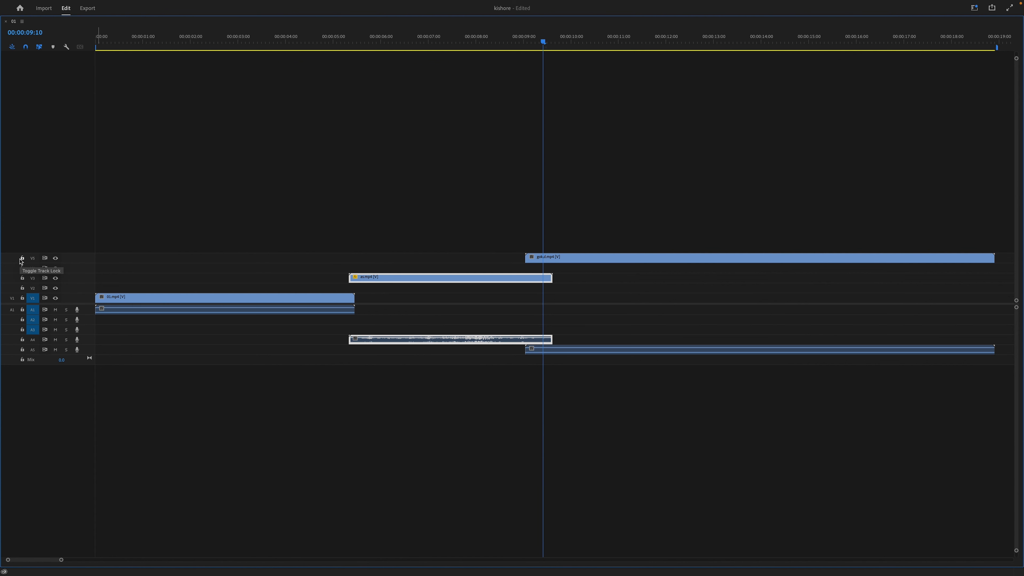
key("grave")
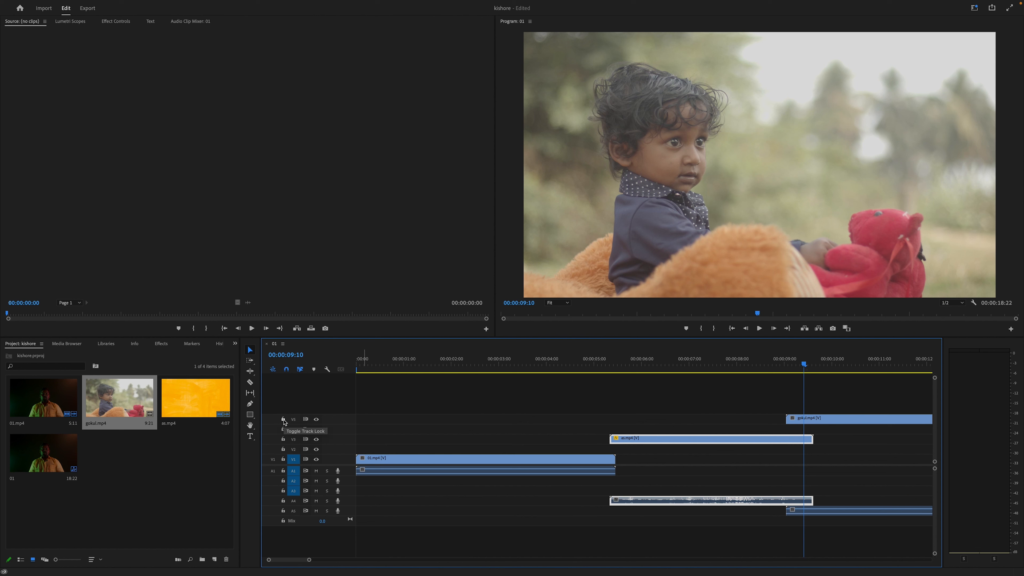
left_click(284, 420)
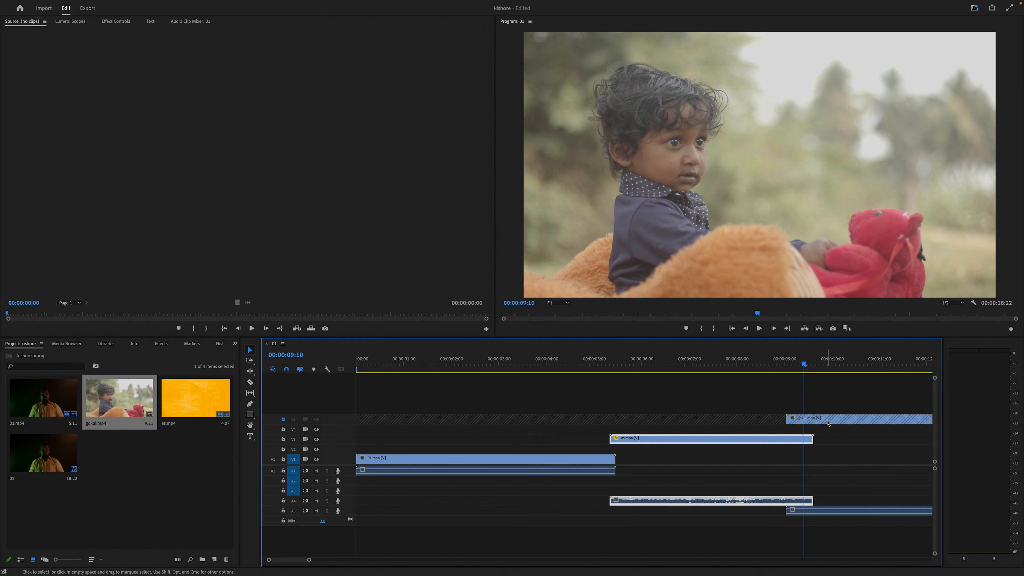
left_click(828, 421)
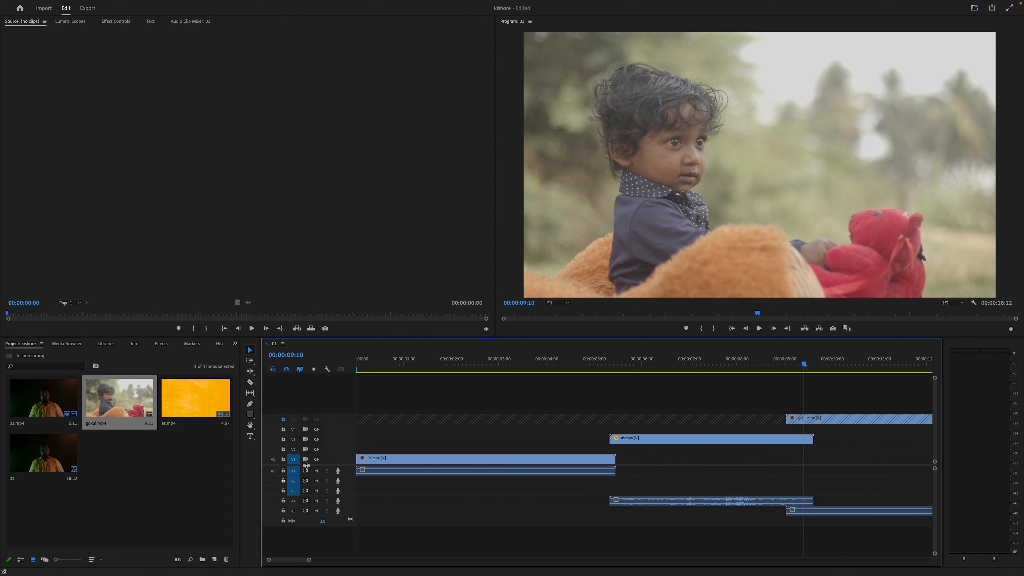
Lock tracks V1 and A1, and unlock them again together with V5.
left_click(283, 459)
left_click(283, 471)
left_click(283, 470)
left_click(283, 458)
left_click(283, 419)
Move the 01.mp4 video up to track V4 and back down to V1.
left_click_drag(405, 462, 408, 425)
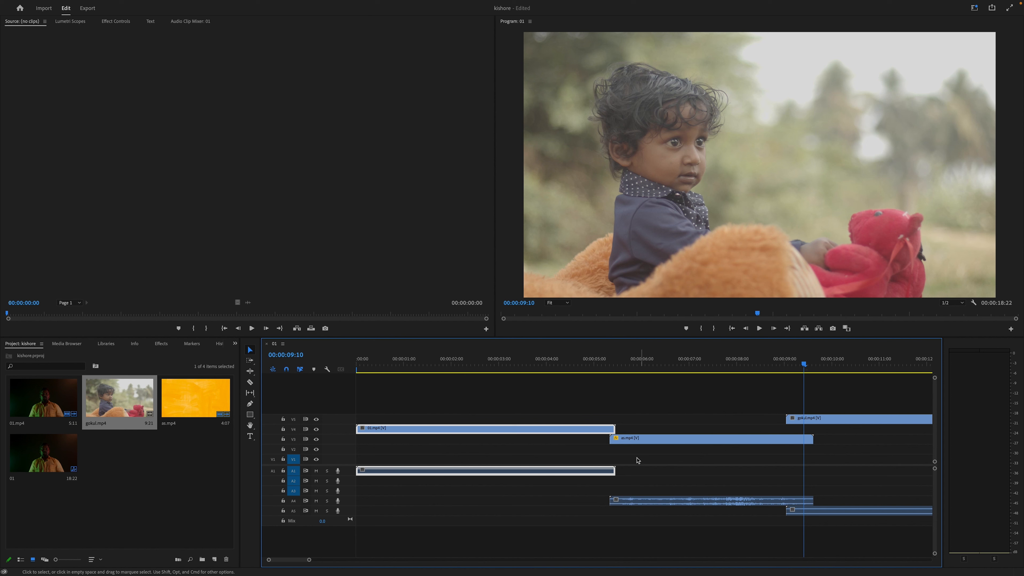
left_click_drag(528, 430, 531, 462)
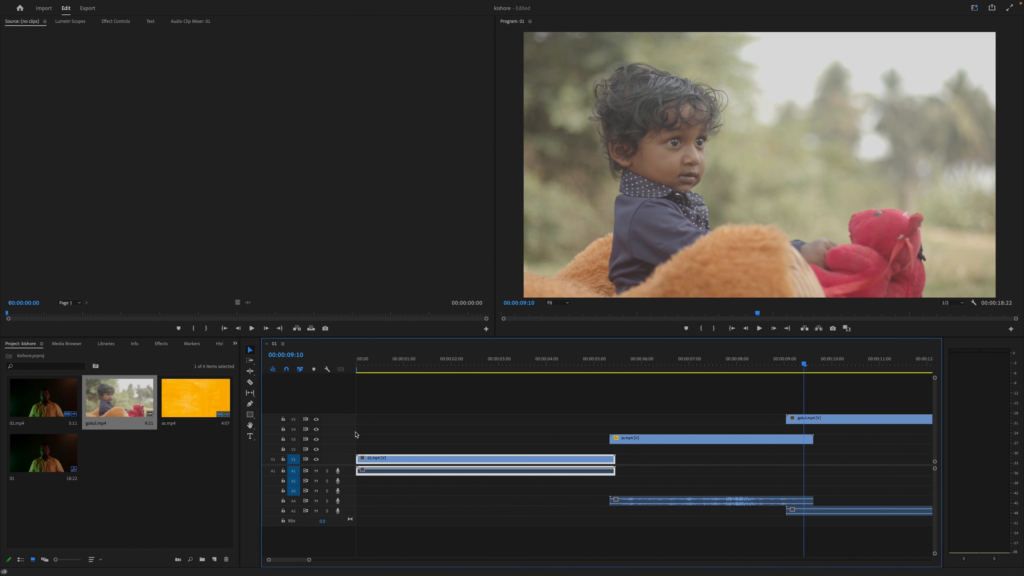
Hide the output of video track V1 at the start of the sequence and show it again.
key("Home")
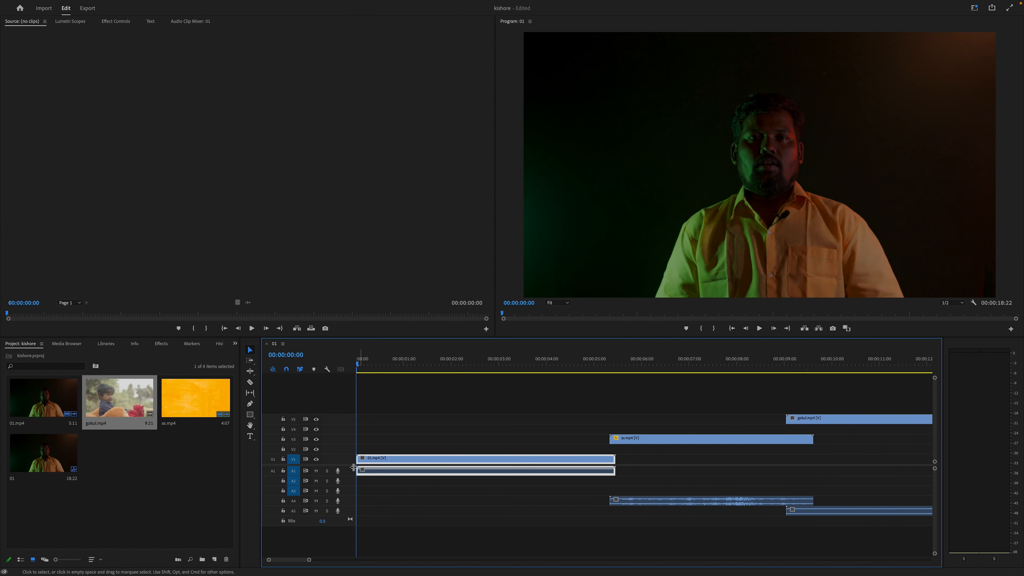
left_click(317, 459)
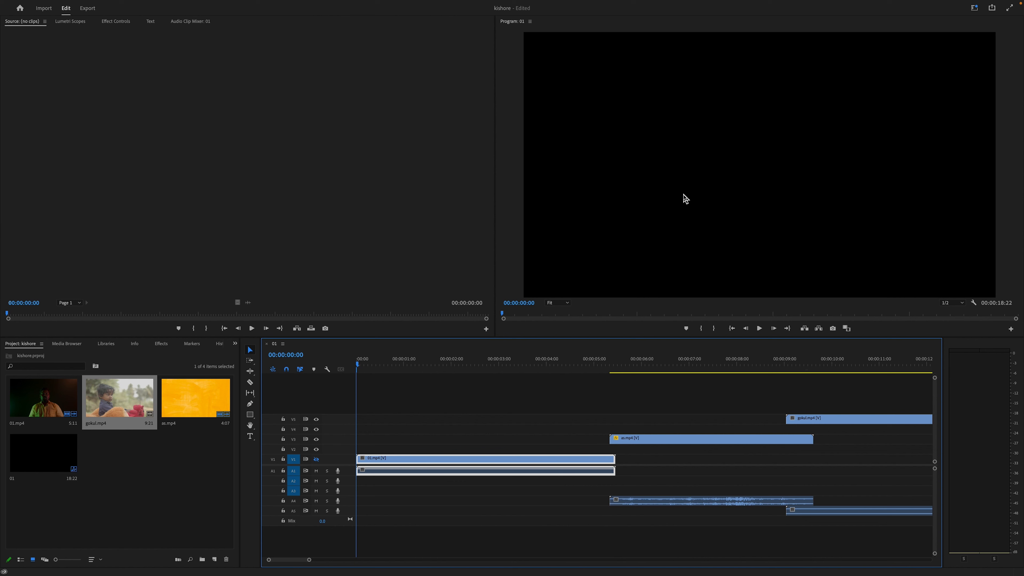
left_click(317, 460)
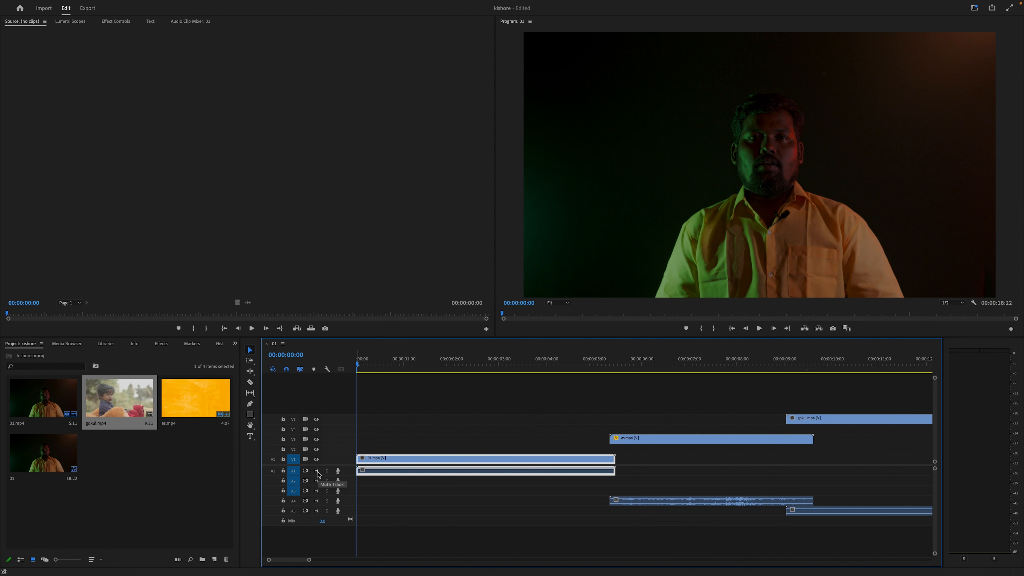
Compare playback from the sequence start with audio track A1 audible and muted, and unmute the track again.
key("space")
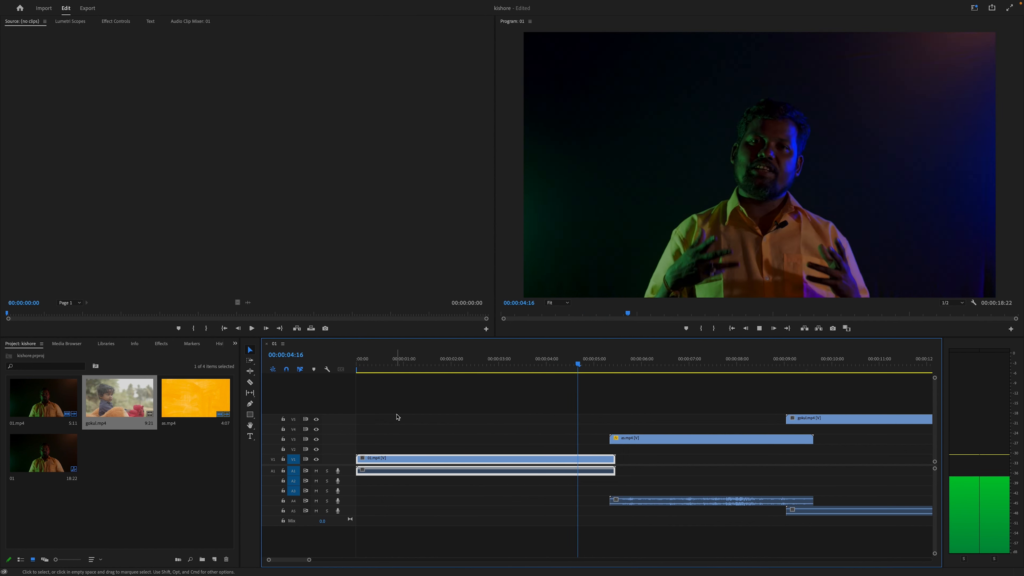
key("space")
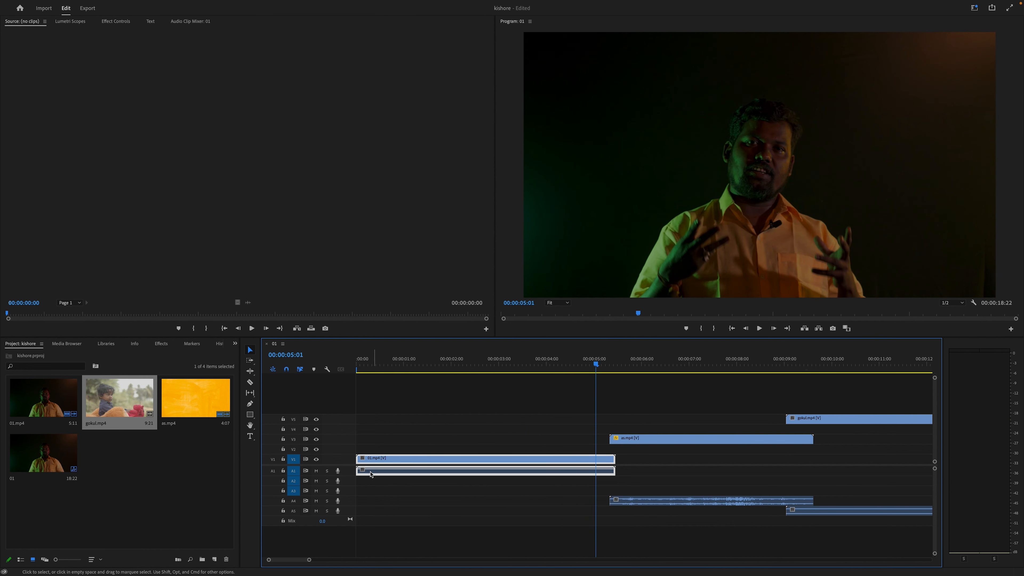
left_click(316, 470)
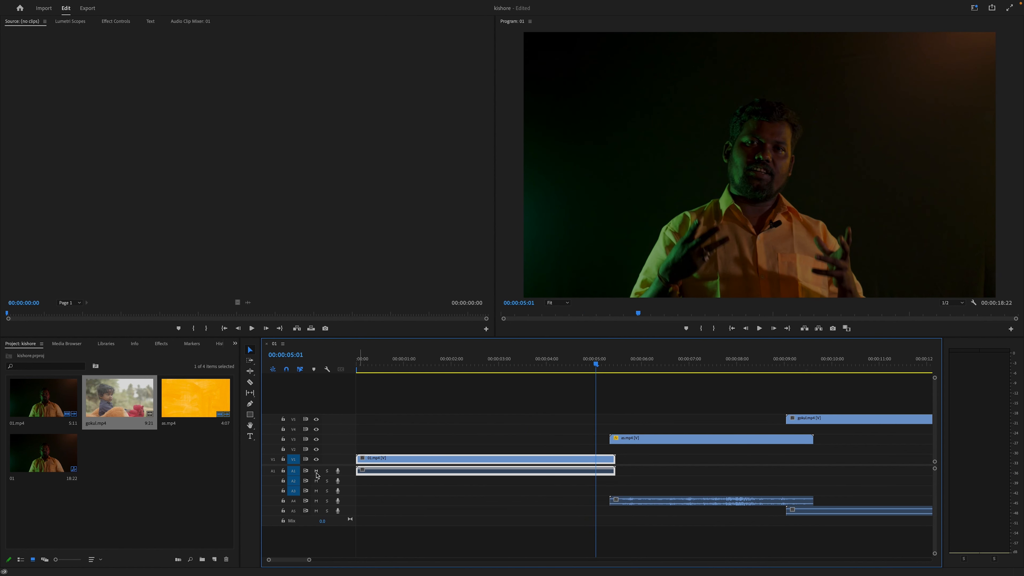
left_click_drag(596, 364, 258, 367)
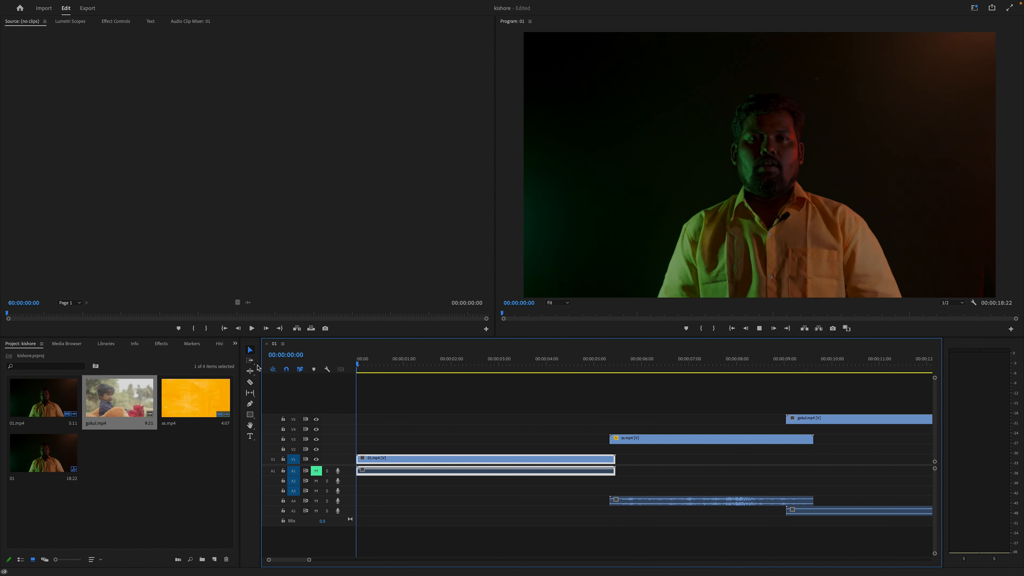
key("space")
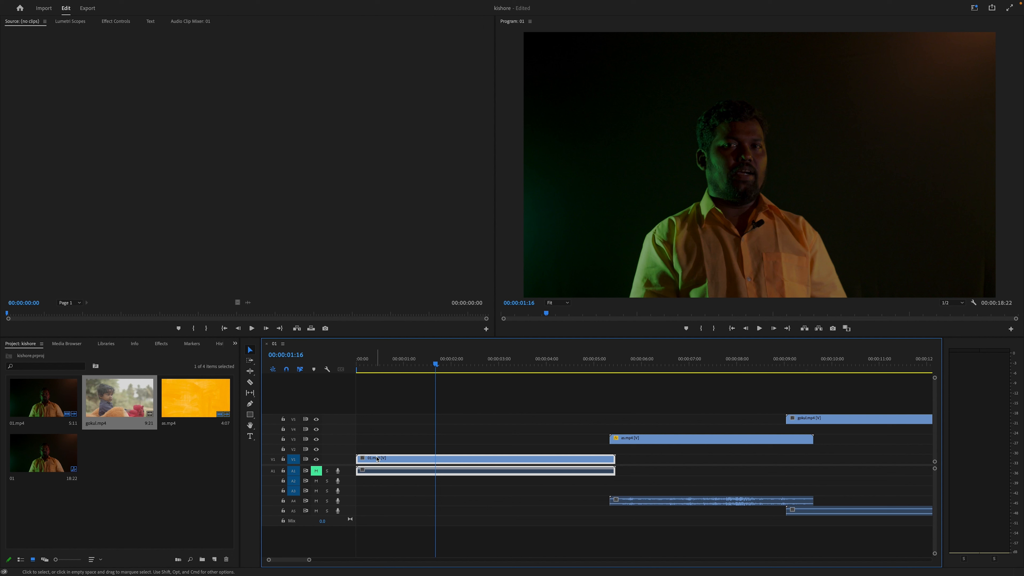
left_click(316, 470)
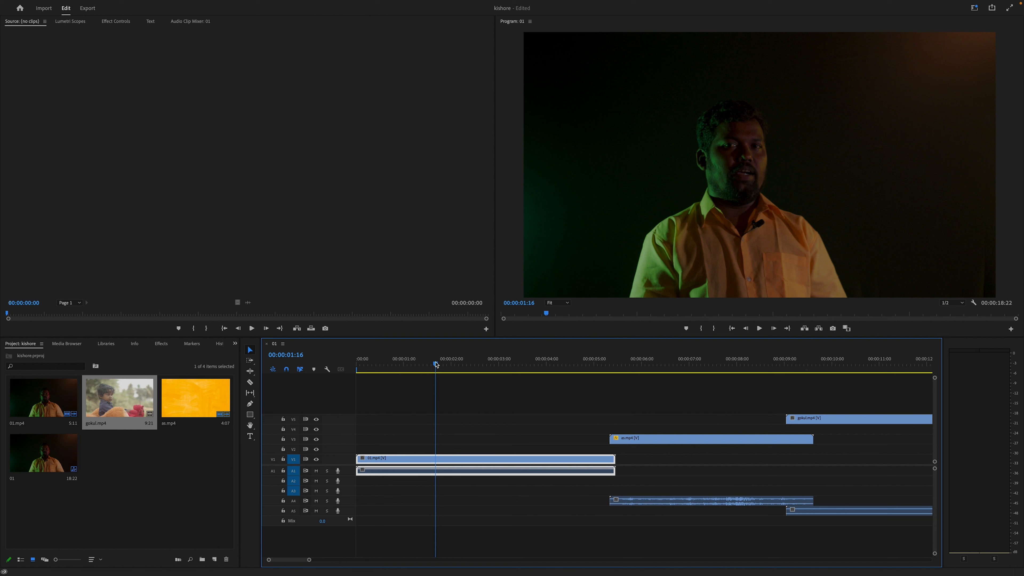
Play the sequence from the start into the as.mp4 clip with all audio tracks audible.
left_click_drag(436, 364, 560, 364)
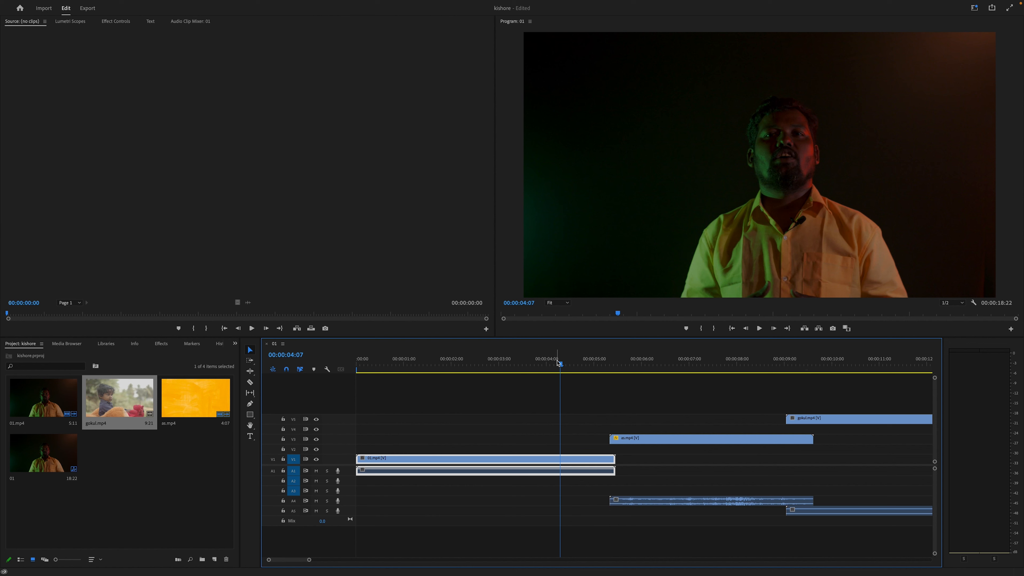
key("Home")
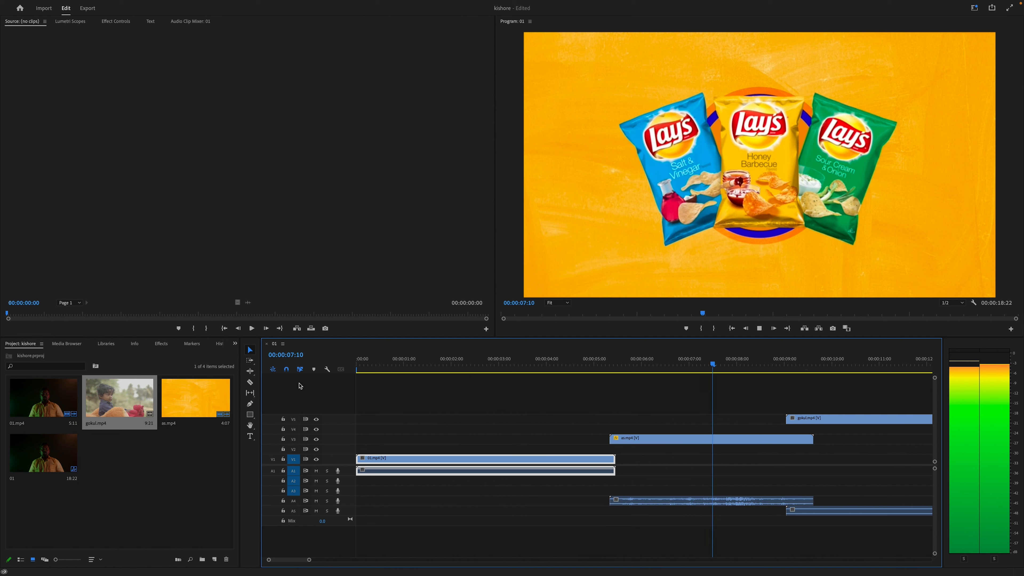
key("space")
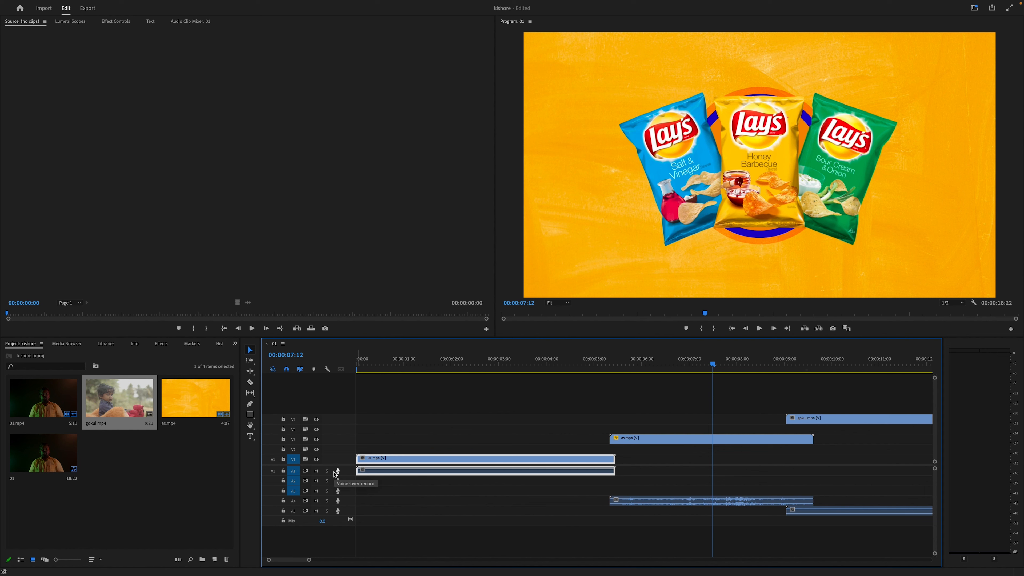
Solo audio track A1 and play the sequence from the start.
left_click(327, 471)
key("Home")
key("space")
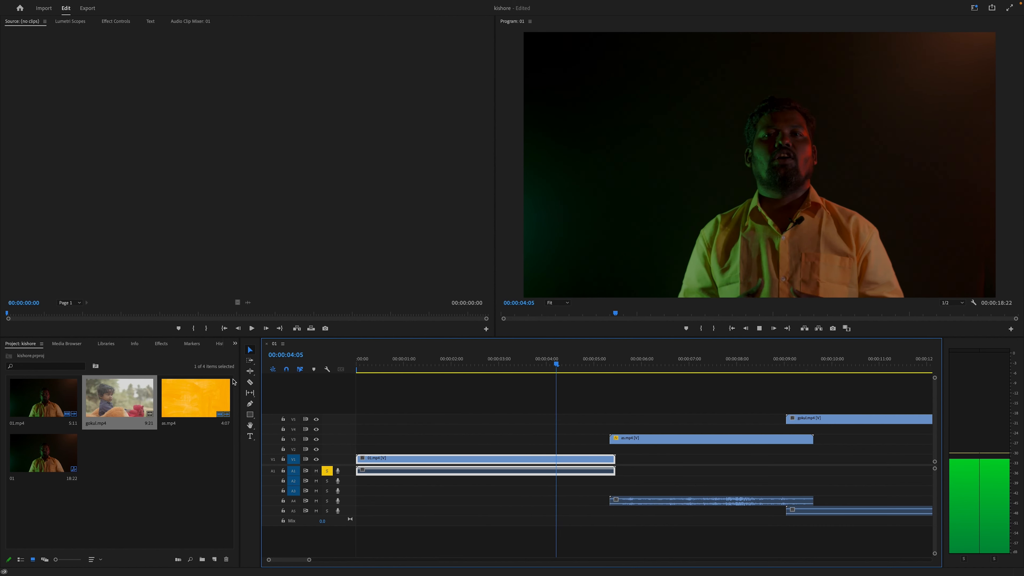
key("space")
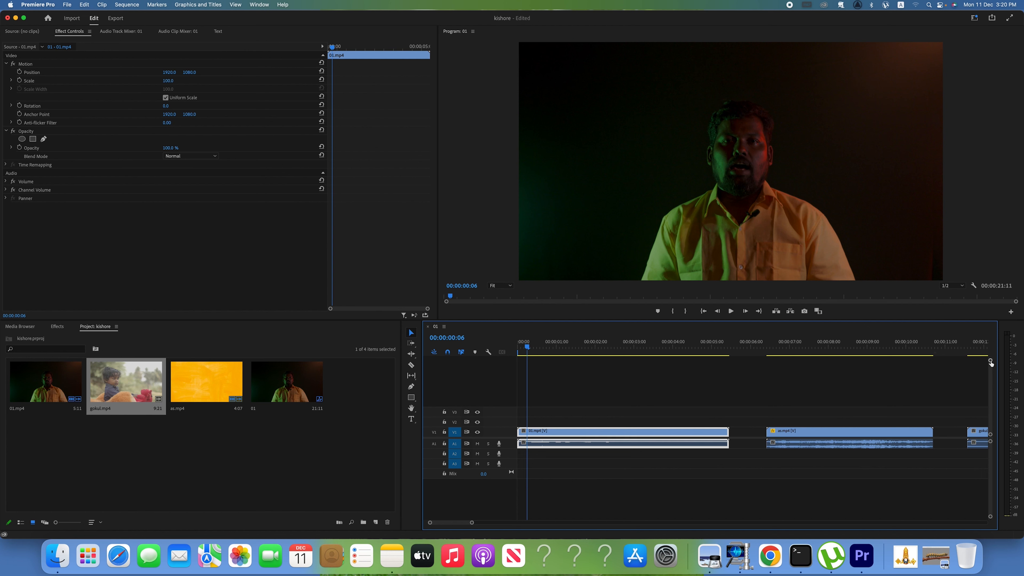
Adjust the video and audio track heights so V1 shows clip thumbnails above compact audio tracks, and move the playhead to 00:00:01:00.
left_click_drag(990, 360, 990, 369)
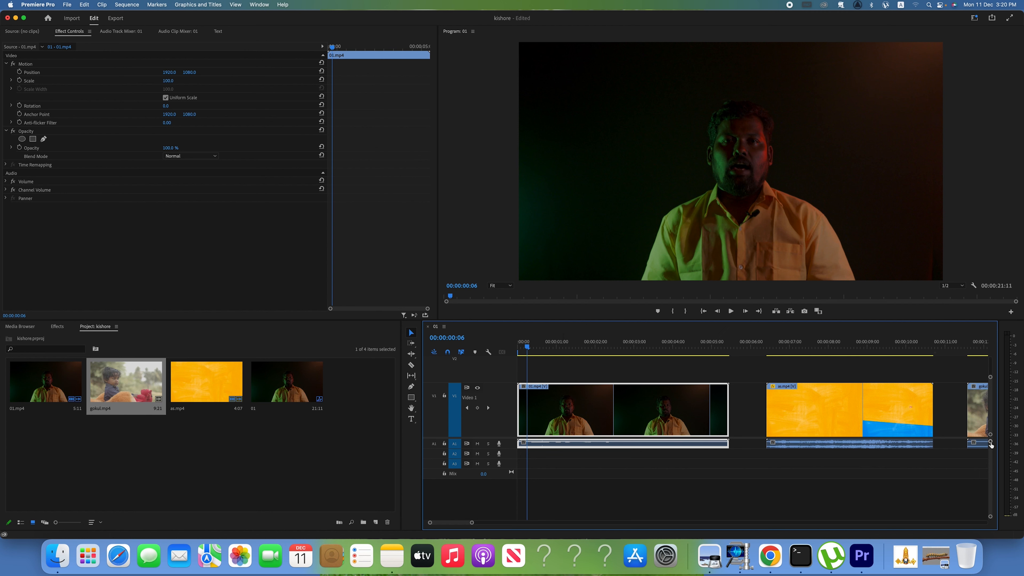
left_click_drag(991, 443, 991, 463)
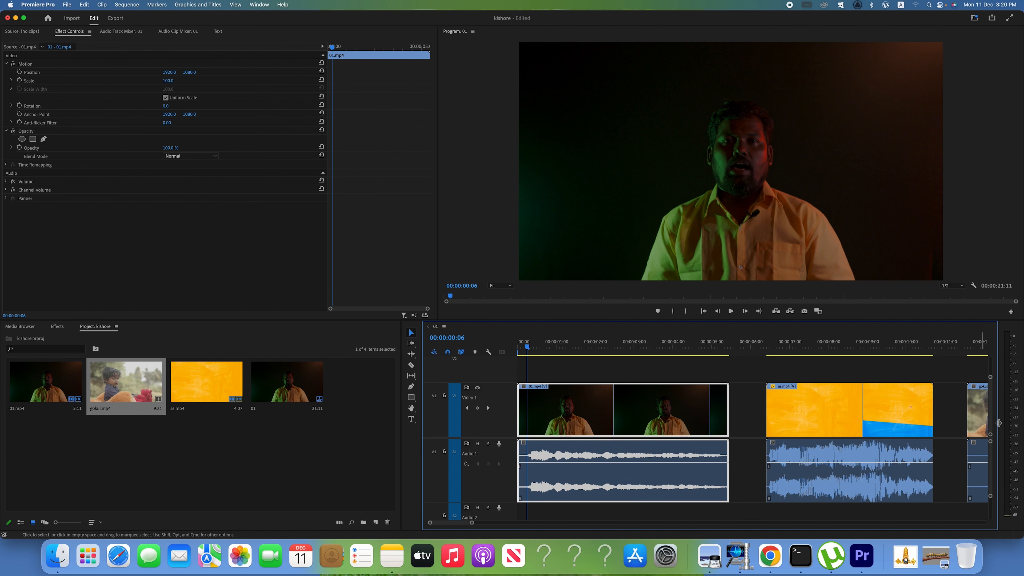
left_click_drag(991, 377, 992, 357)
left_click_drag(990, 443, 992, 432)
left_click_drag(527, 349, 557, 350)
left_click_drag(991, 501, 991, 517)
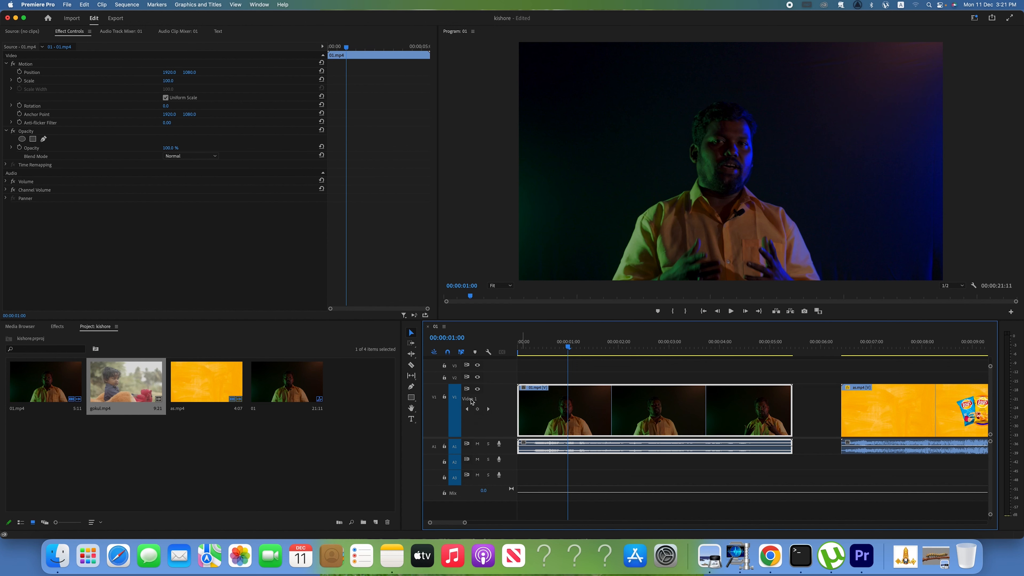
Rename the Video 1 track to match the project's name.
right_click(471, 401)
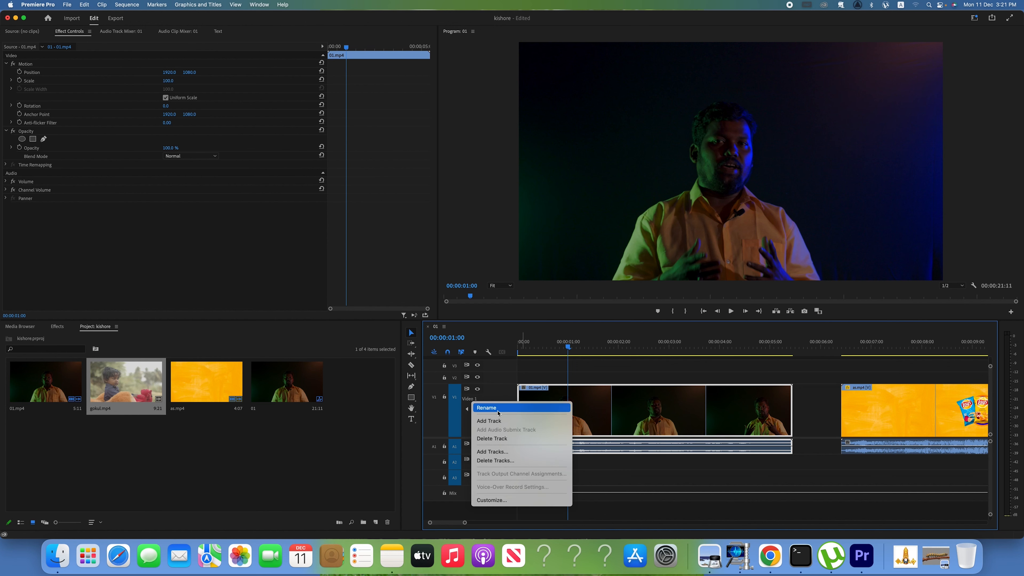
right_click(476, 403)
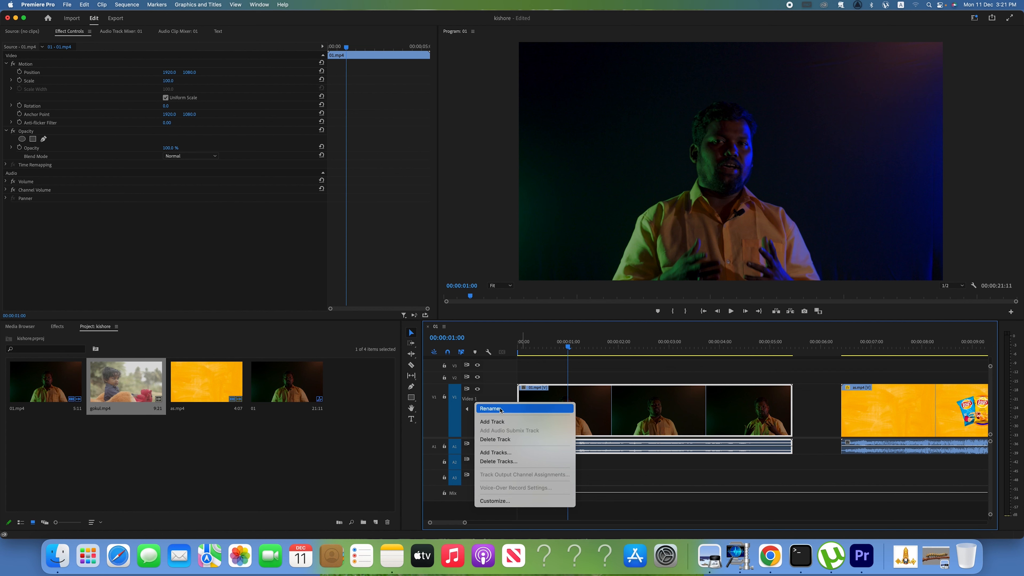
left_click(501, 408)
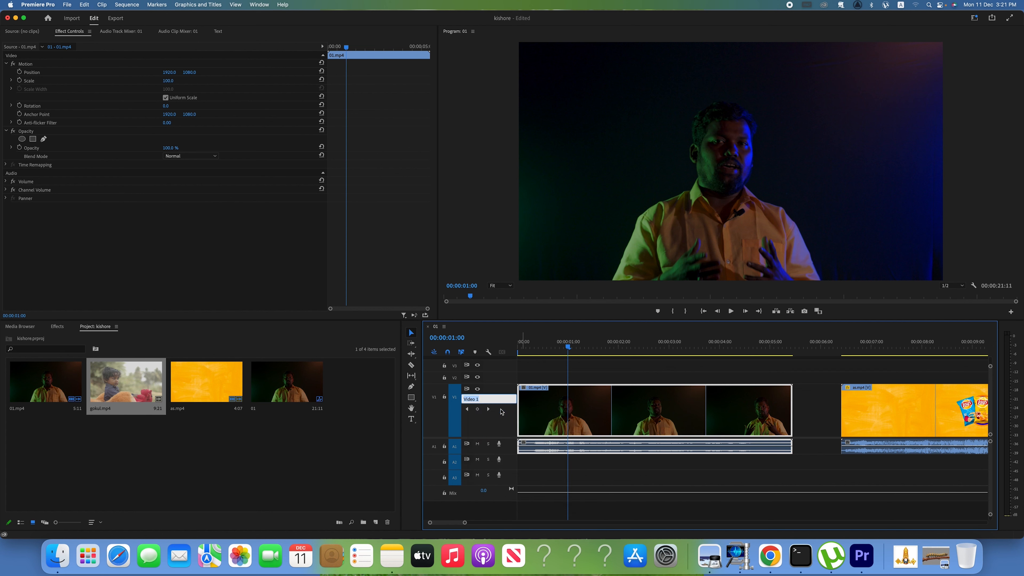
type("kishore")
key("Return")
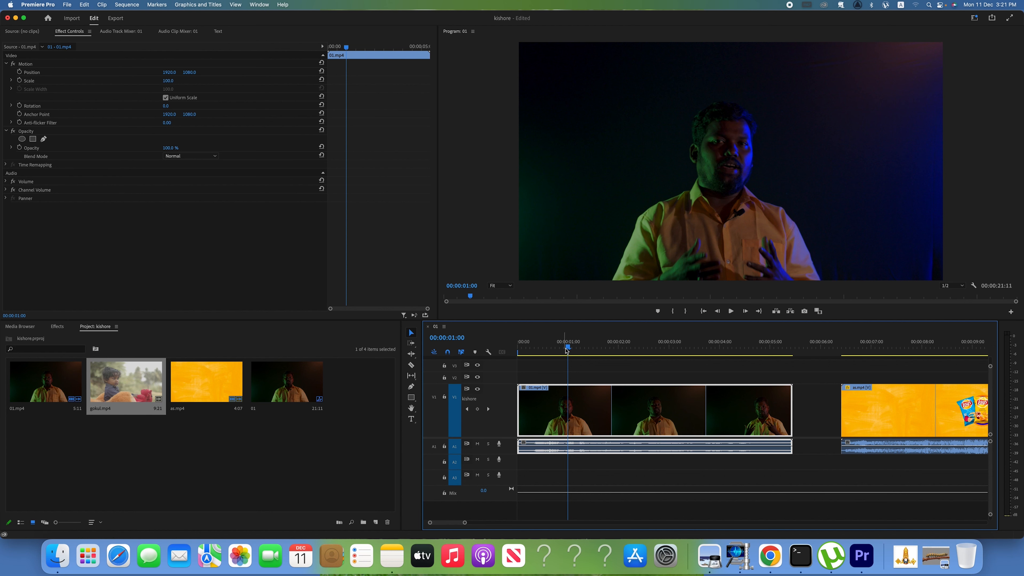
Move the playhead to 00:00:00:06 and turn on Show Video Keyframes for the timeline.
left_click_drag(568, 348, 530, 355)
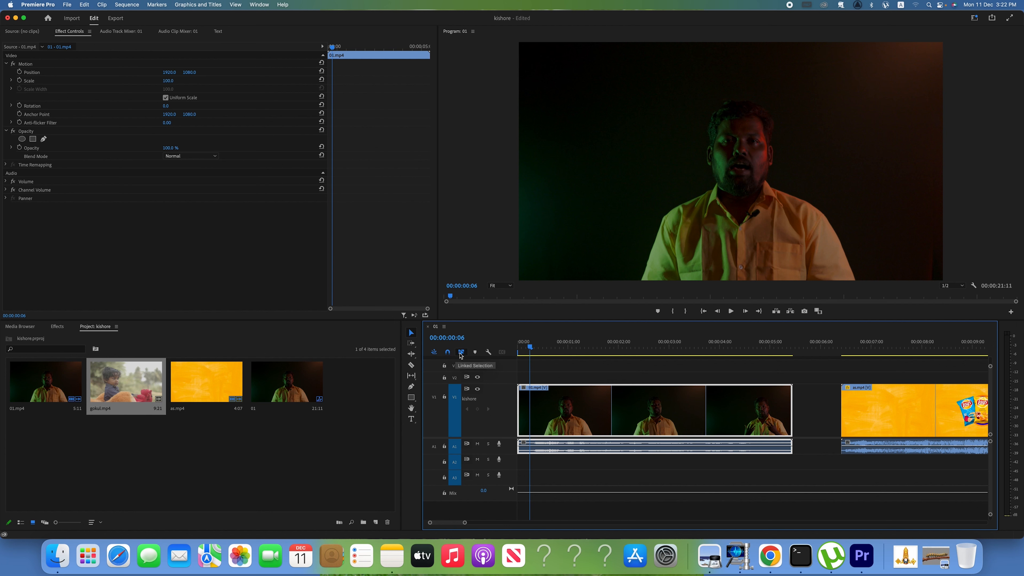
left_click(488, 353)
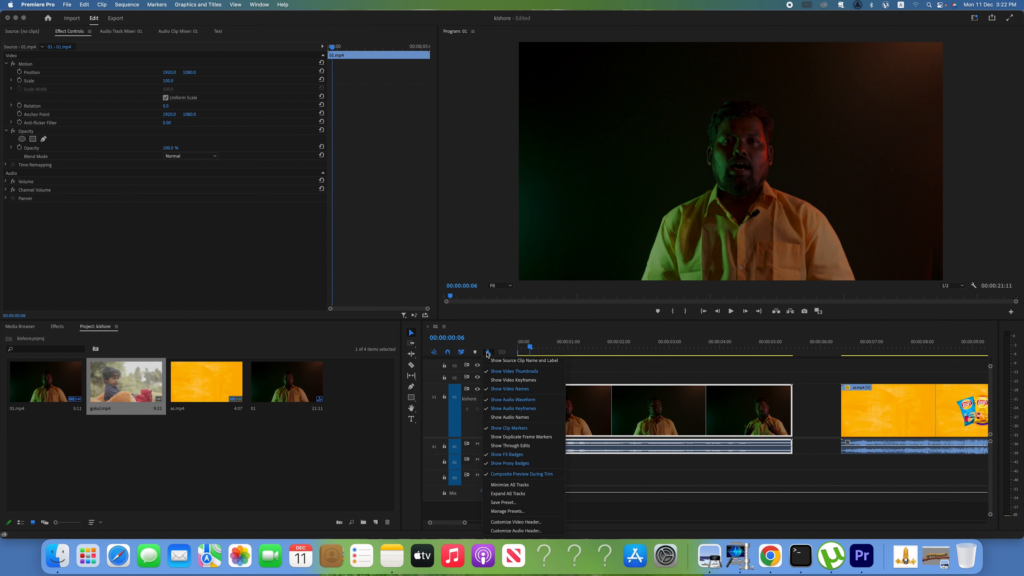
left_click(490, 380)
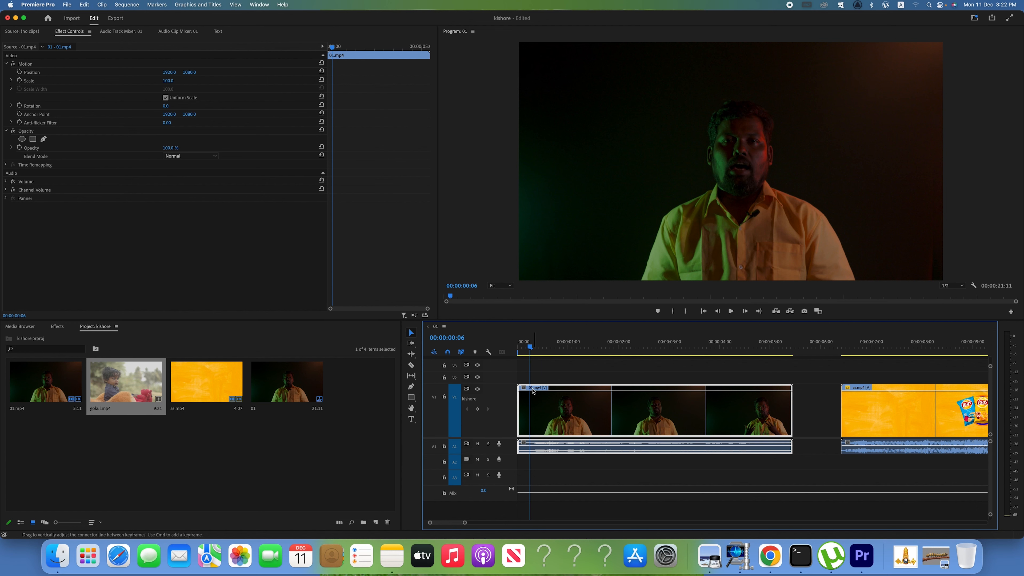
Fade in the 01.mp4 video with opacity keyframes at 00:00:00:06 and 00:00:00:14, lowering the first one to 0%.
left_click(478, 409)
left_click_drag(535, 349, 547, 348)
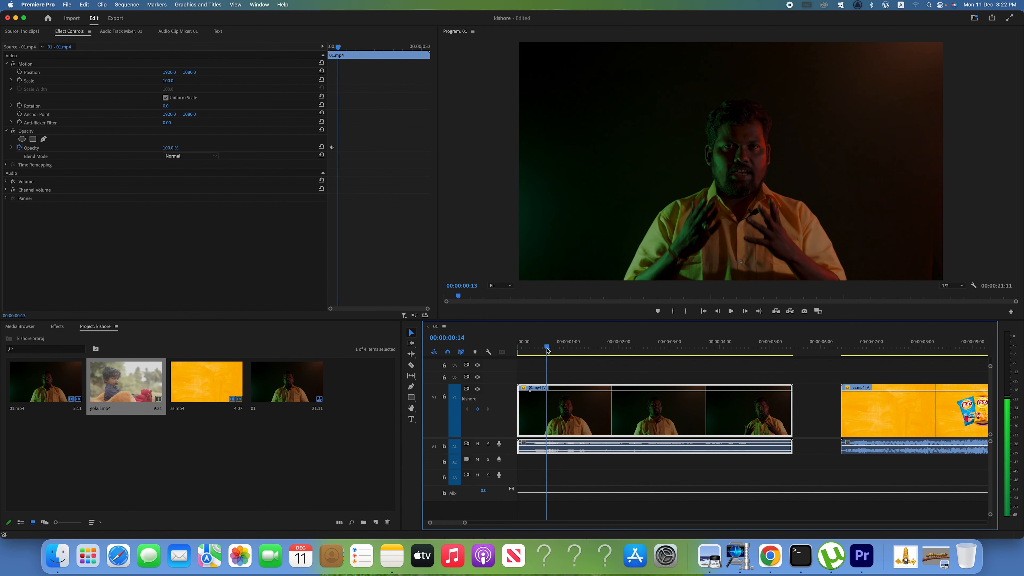
left_click(478, 409)
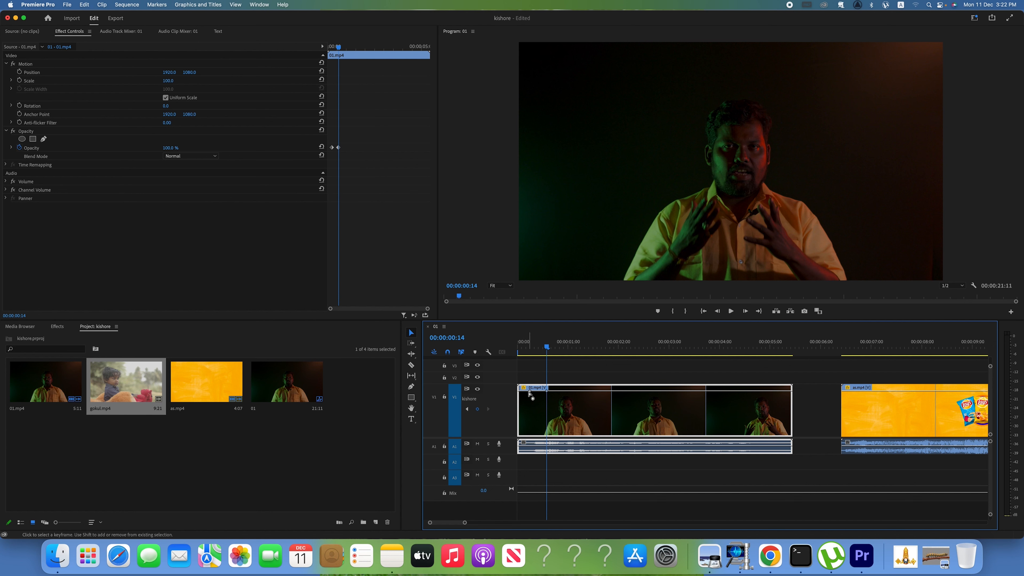
left_click_drag(530, 391, 531, 433)
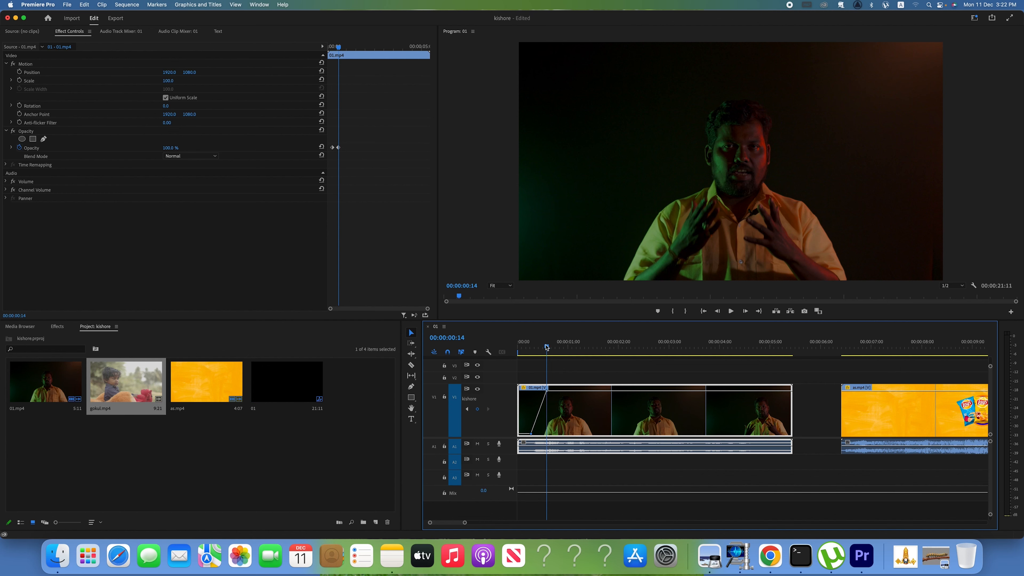
Play the opening of the sequence to check the video fade-in, and return the playhead to 00:00:00:07.
left_click_drag(547, 346, 520, 353)
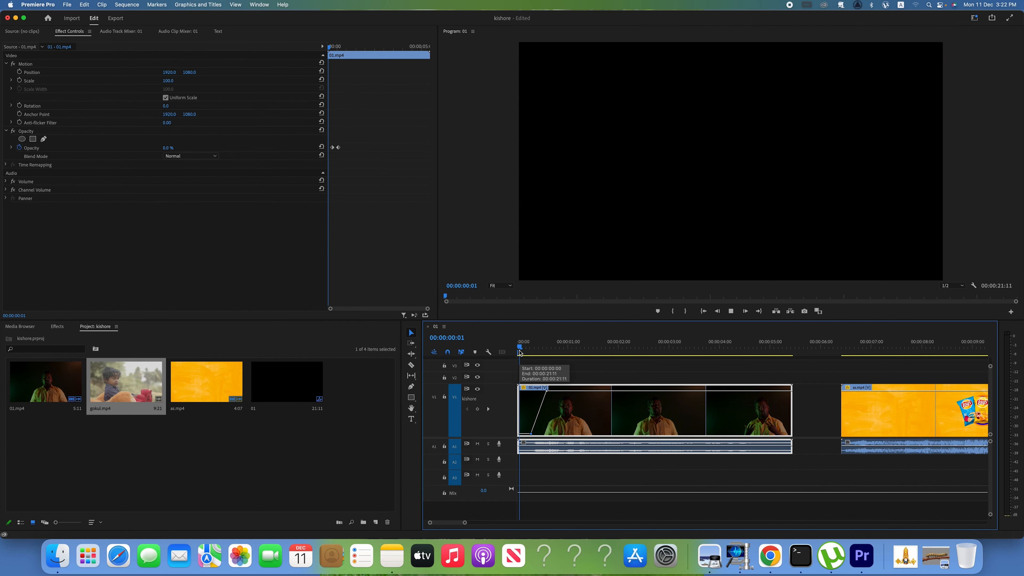
key("space")
key("space")
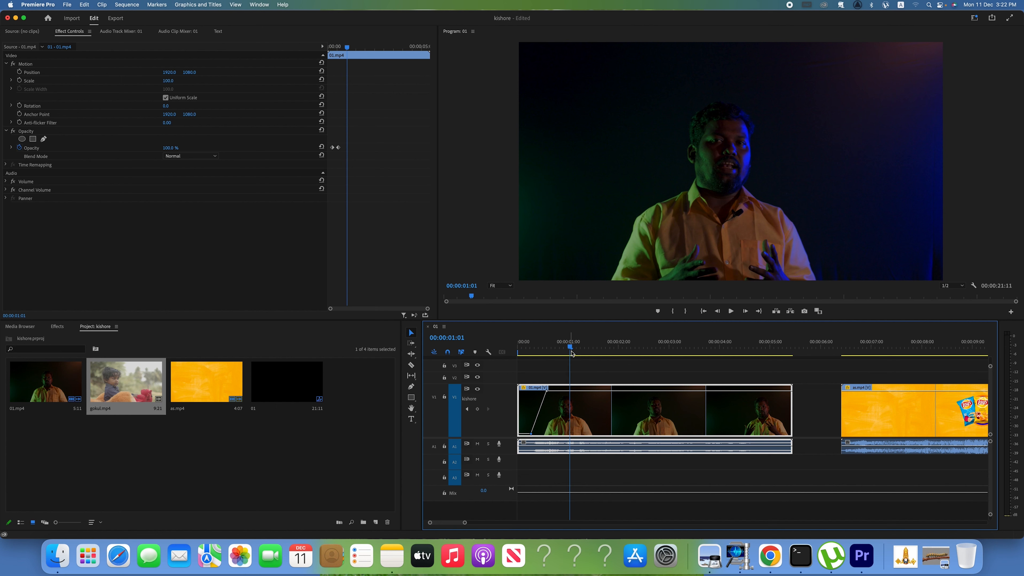
left_click_drag(571, 353, 532, 349)
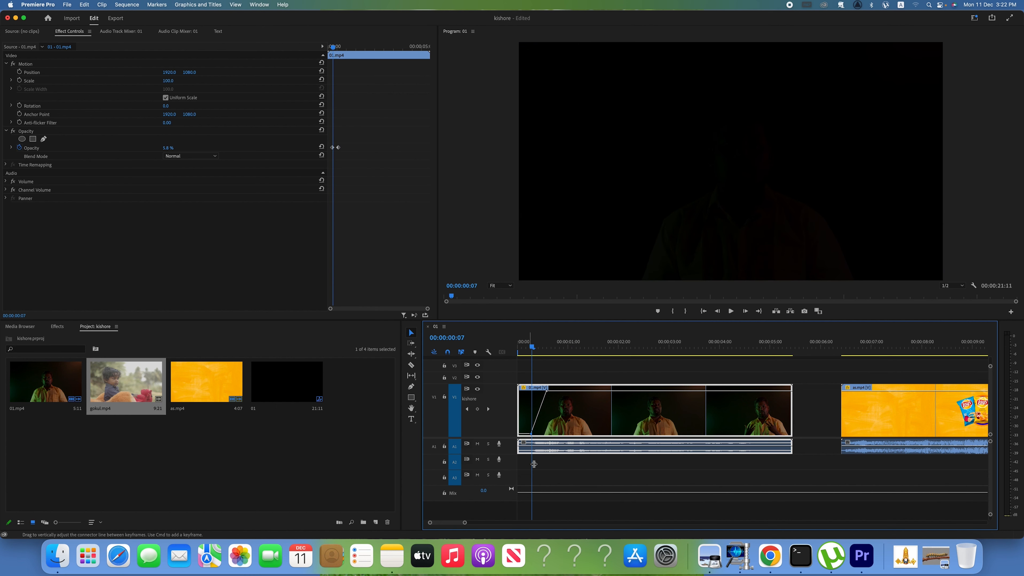
Enlarge audio track A1, play the sequence from the start, and return the playhead to 00:00:00:01.
left_click_drag(489, 452, 490, 479)
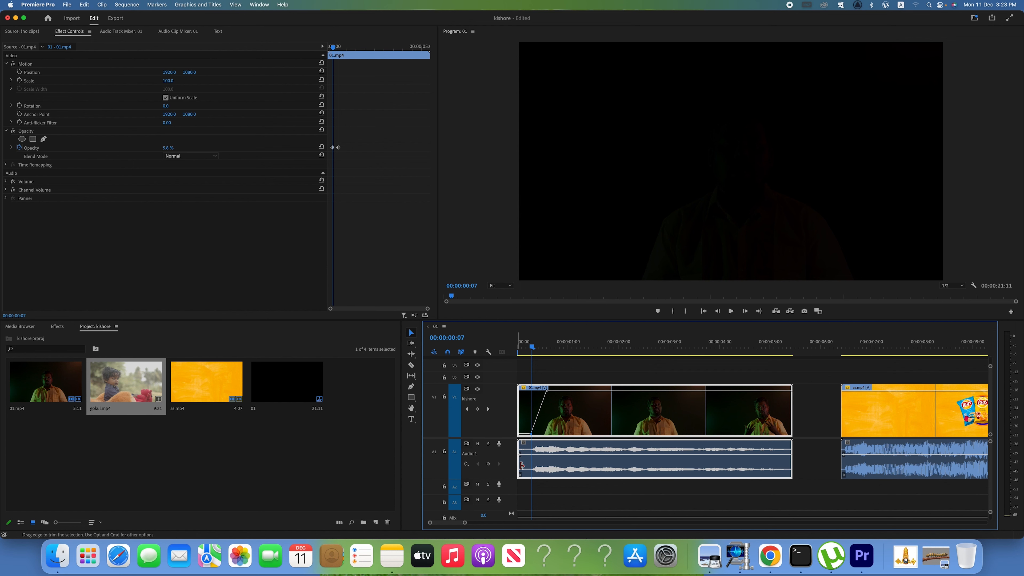
left_click_drag(533, 349, 518, 352)
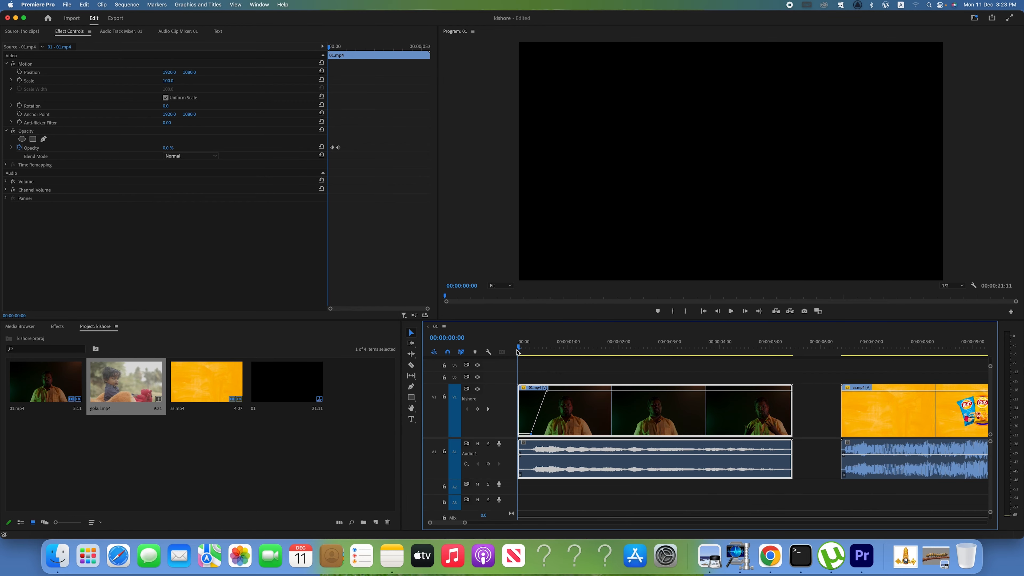
key("space")
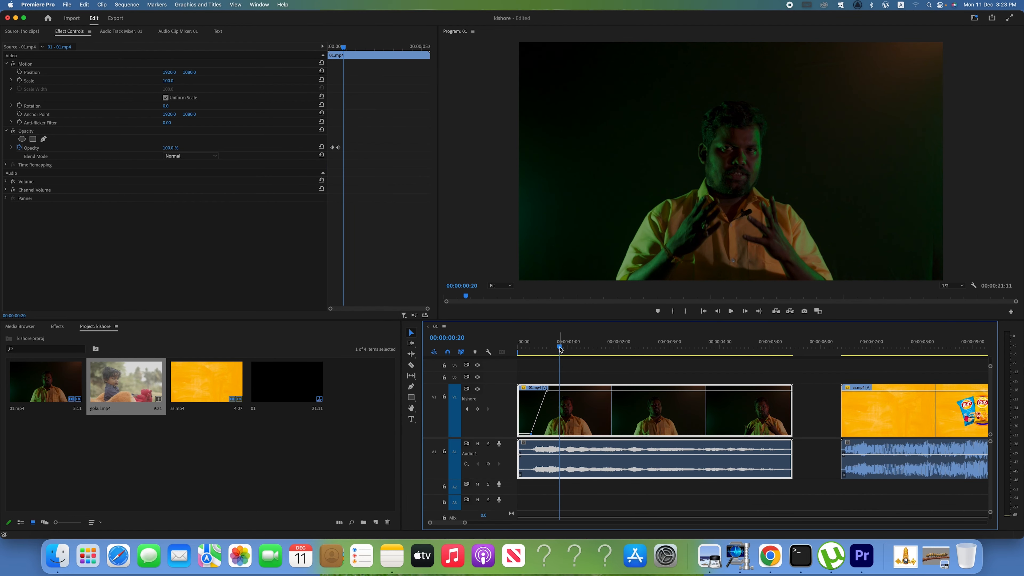
left_click_drag(540, 357, 520, 365)
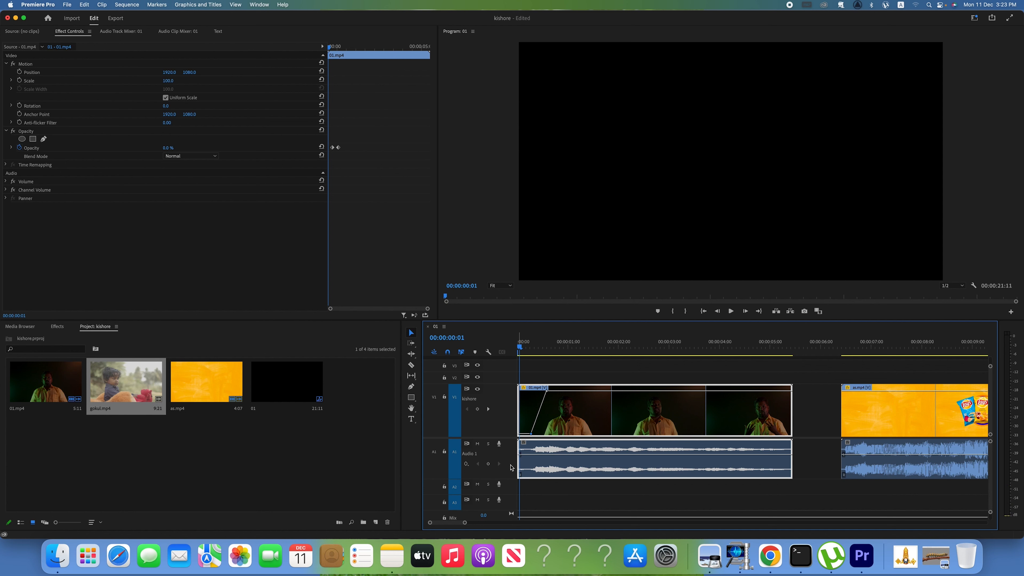
Fade in the 01.mp4 audio with volume keyframes at 00:00:00:01 and slightly further on, lowering the first one to silence.
left_click(490, 465)
left_click_drag(520, 347, 541, 351)
left_click(488, 464)
left_click_drag(519, 455, 520, 475)
Fade out the 01.mp4 audio with volume keyframes at 00:00:04:22 and 00:00:05:10, lowering the last one to -999.0 dB.
left_click_drag(540, 348, 765, 369)
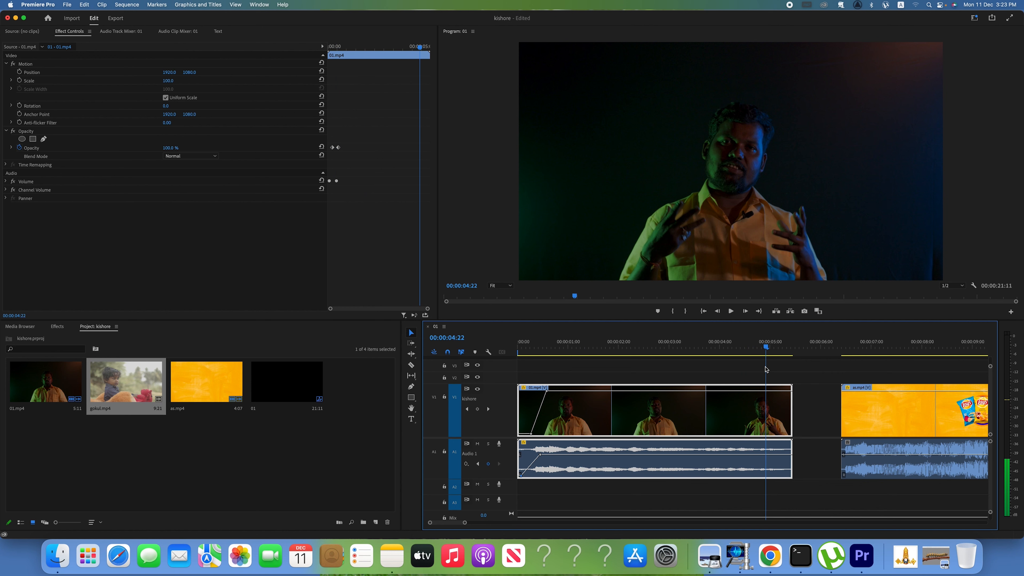
left_click(488, 464)
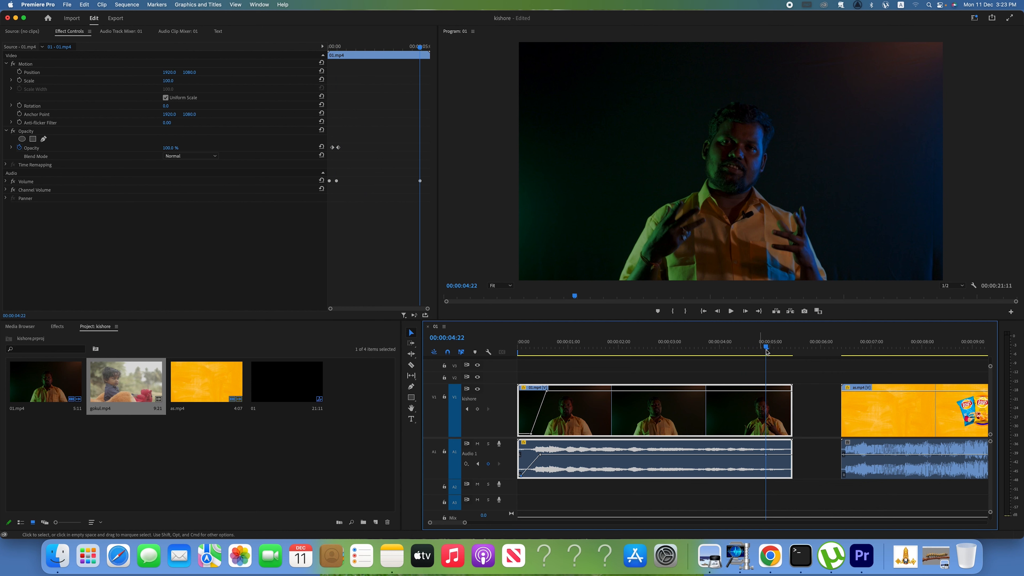
left_click_drag(767, 349, 791, 351)
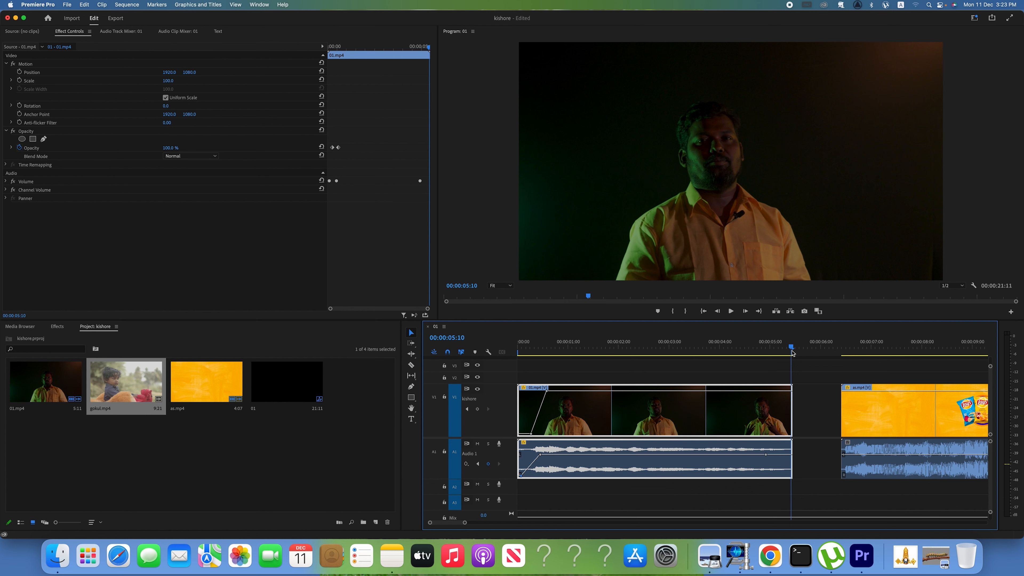
left_click(489, 464)
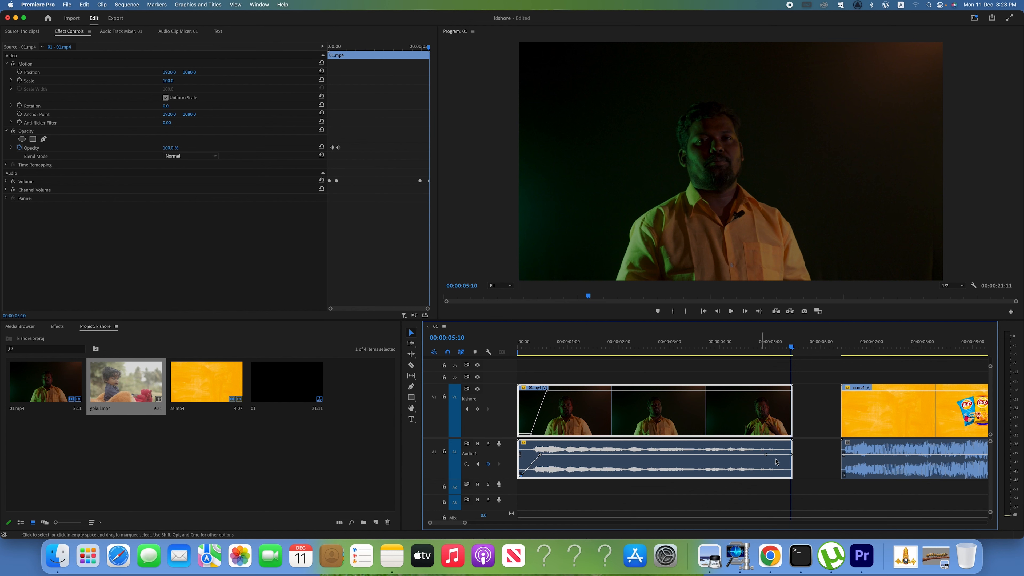
left_click(792, 454)
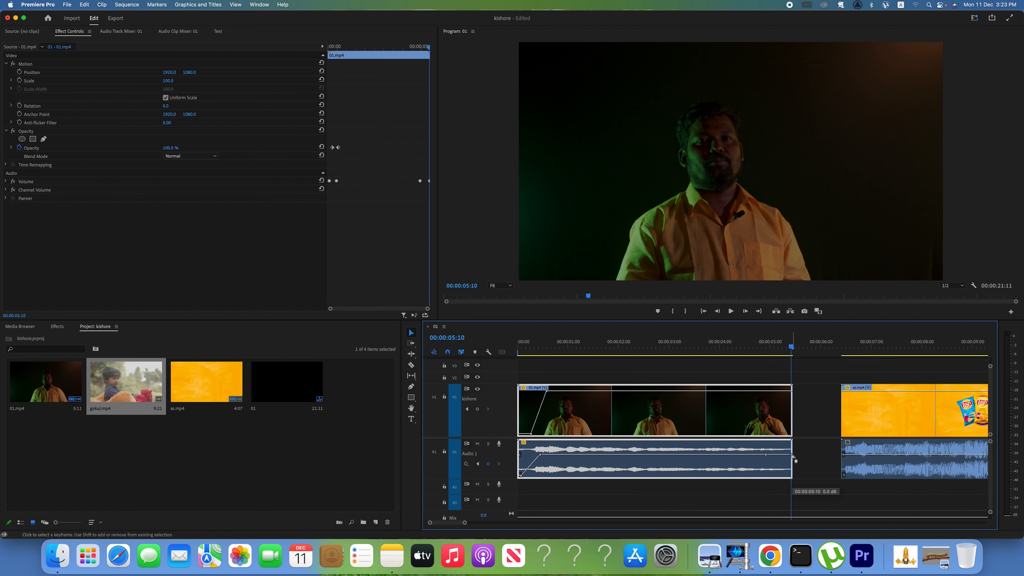
left_click_drag(792, 454, 790, 476)
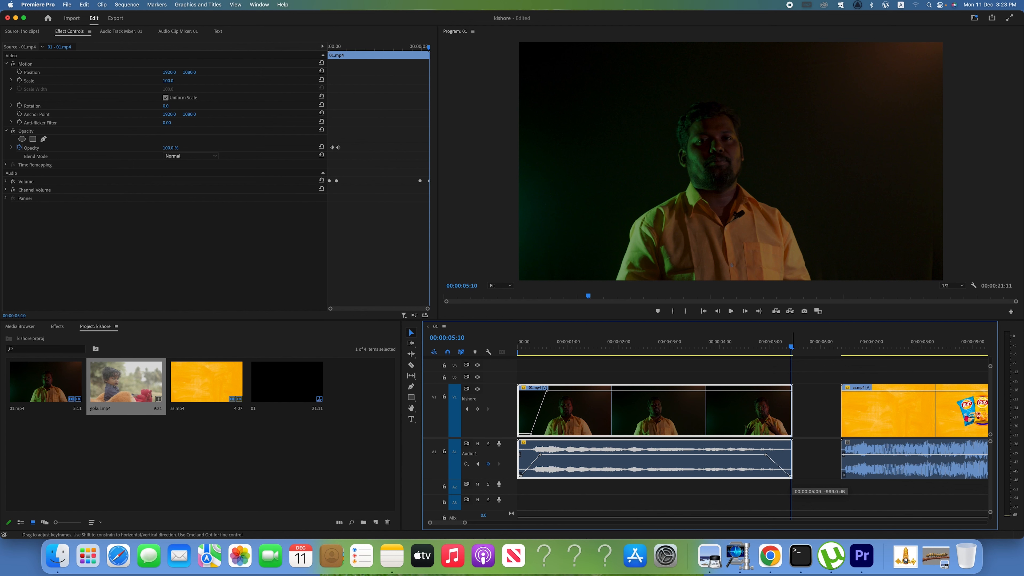
Play the 01.mp4 clip from start to end to check the audio fades, and return the playhead to the start.
key("Home")
key("space")
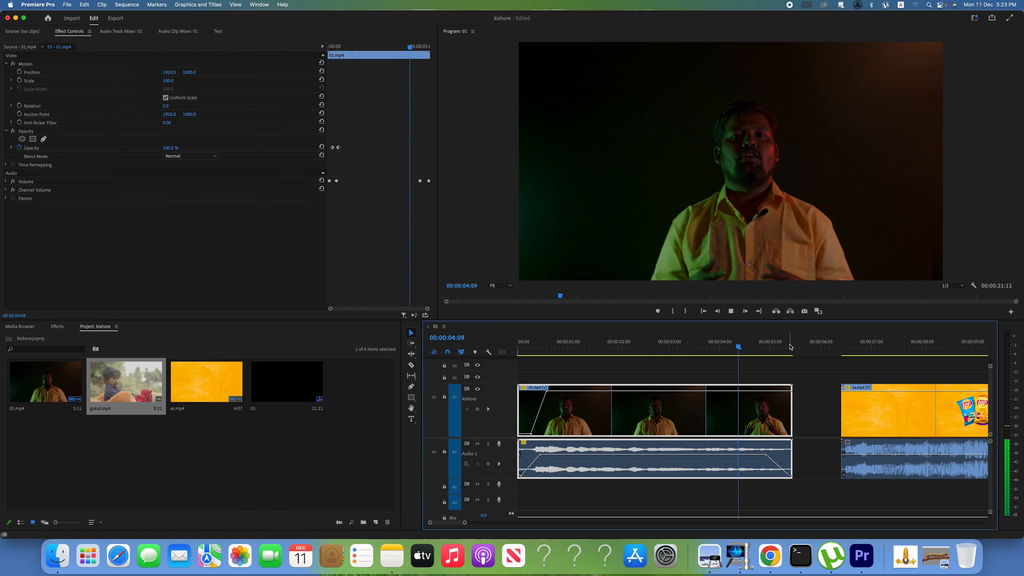
key("space")
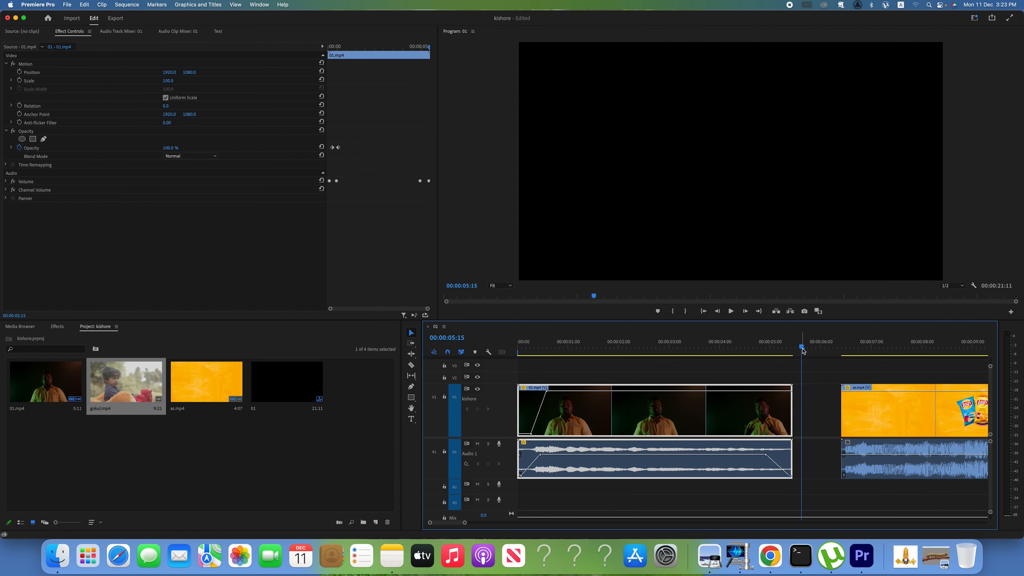
left_click_drag(770, 351, 507, 365)
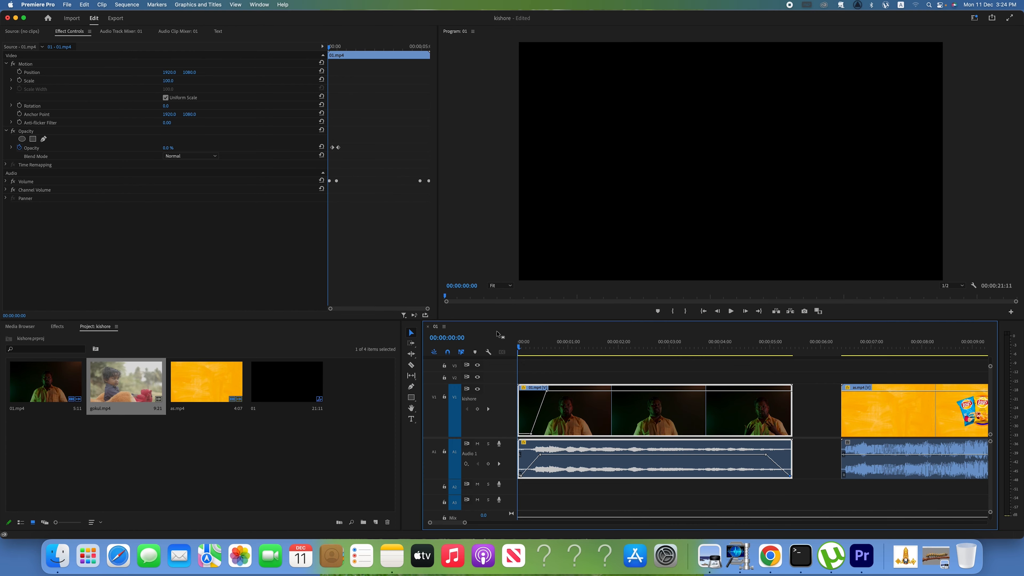
Maximize the timeline to full screen and reduce the heights of tracks V1 and A1.
key("grave")
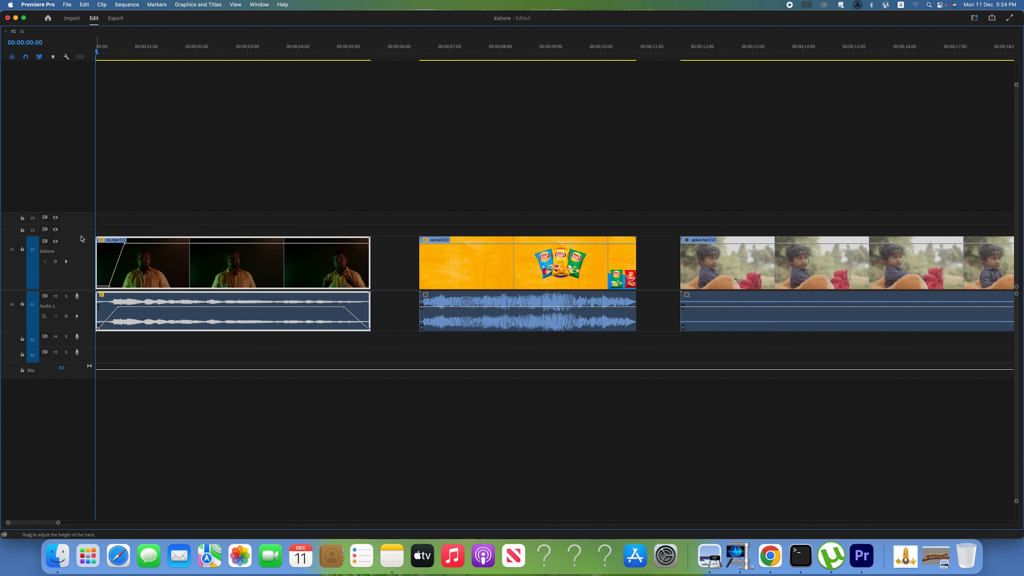
left_click_drag(81, 239, 81, 274)
left_click_drag(81, 313, 82, 309)
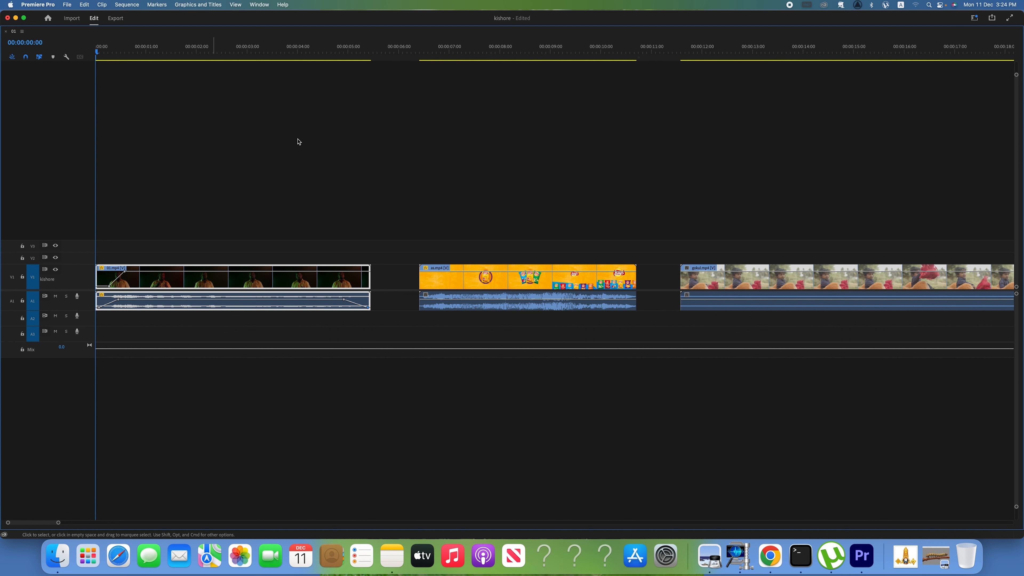
Move as.mp4 earlier so it snaps directly against the end of 01.mp4.
left_click(453, 282)
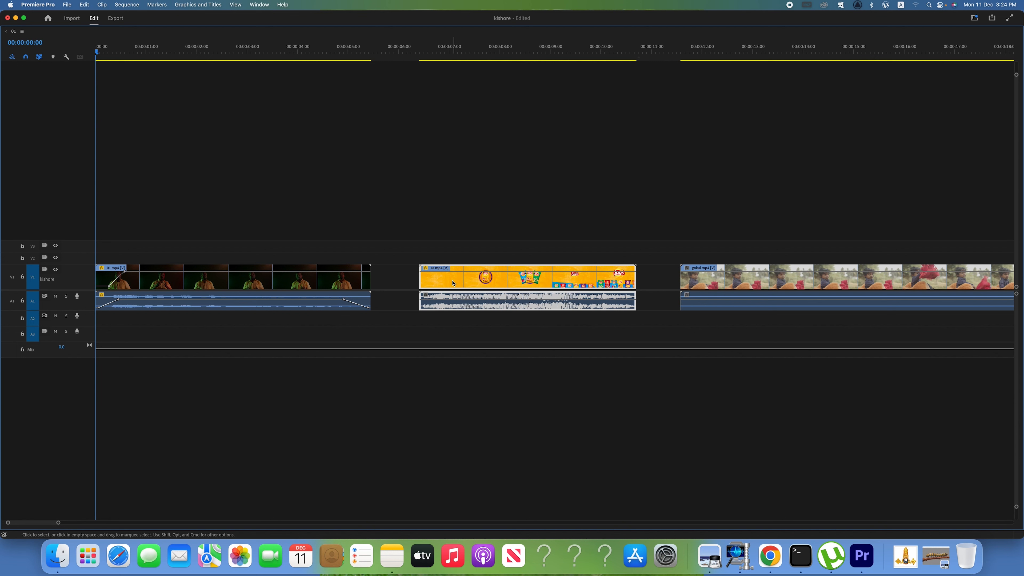
left_click_drag(454, 283, 404, 282)
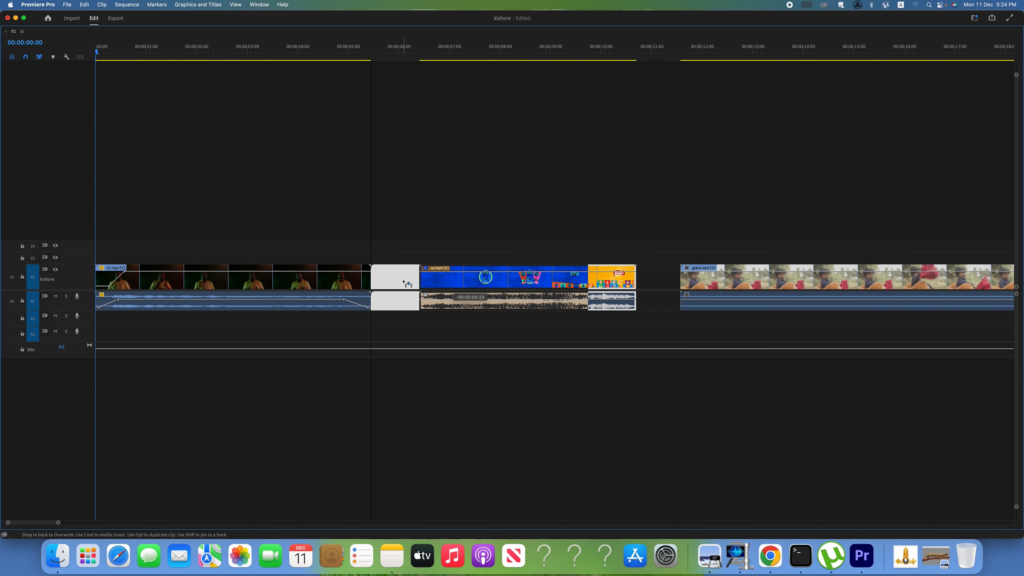
left_click_drag(403, 282, 404, 283)
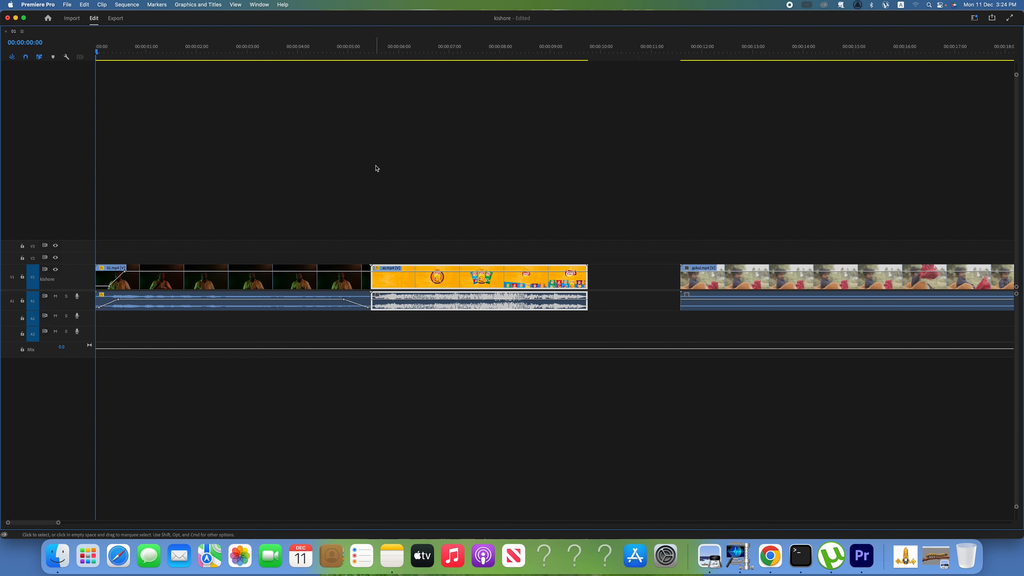
Try moving the third clip up to the end of as.mp4 with snapping off, undo the move, and turn snapping back on.
left_click(26, 58)
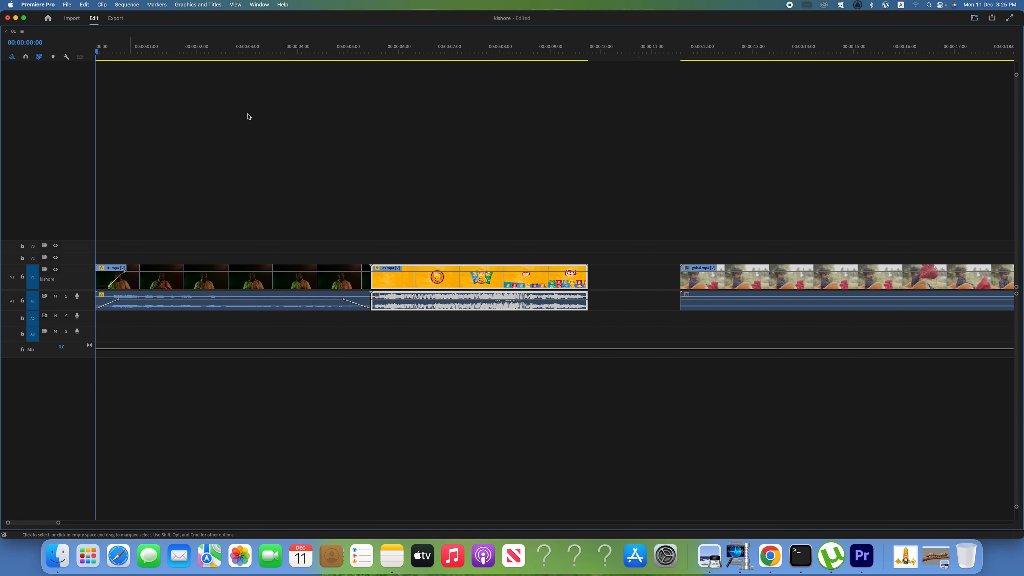
left_click_drag(712, 285, 593, 284)
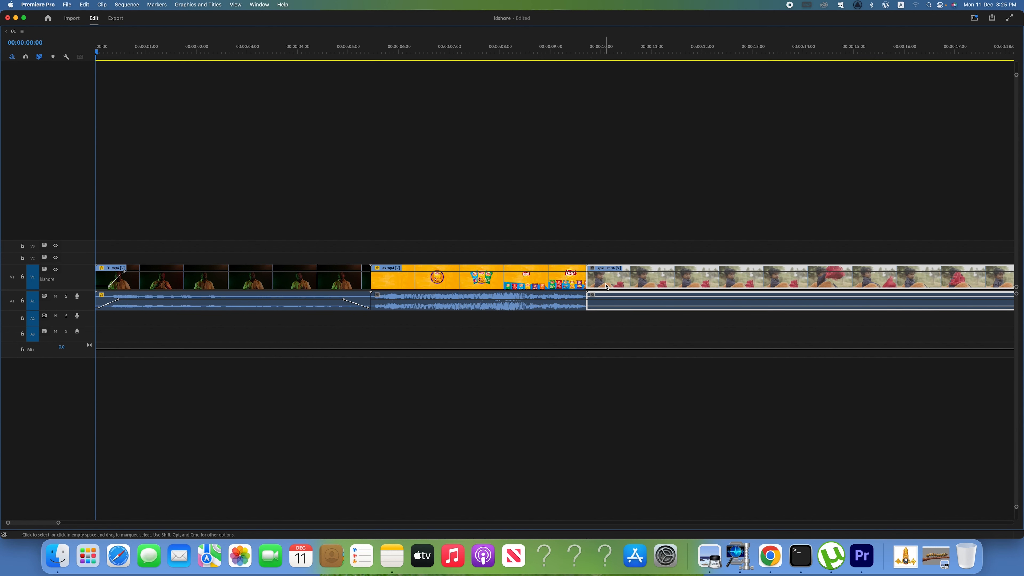
key("super+z")
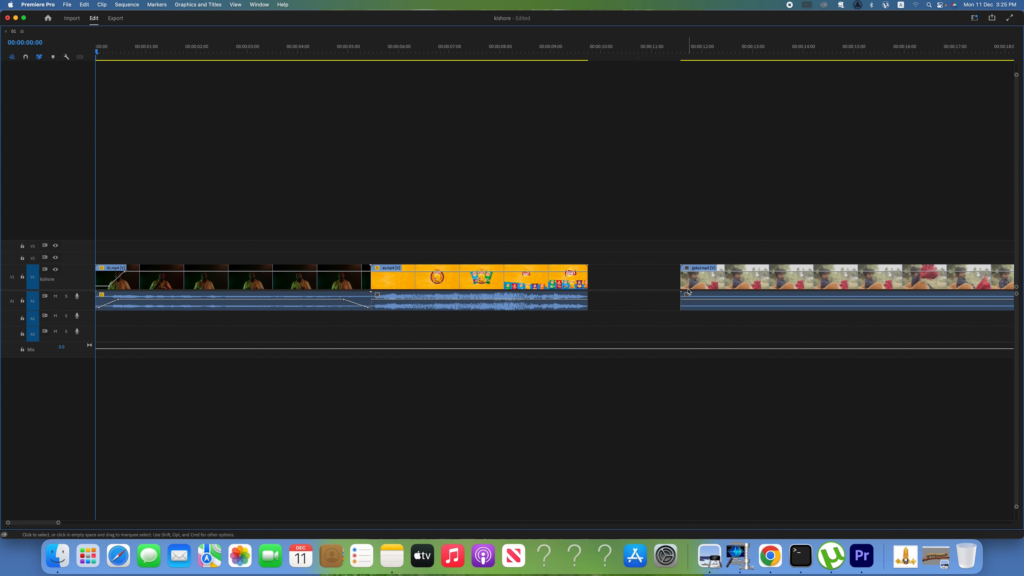
left_click(27, 59)
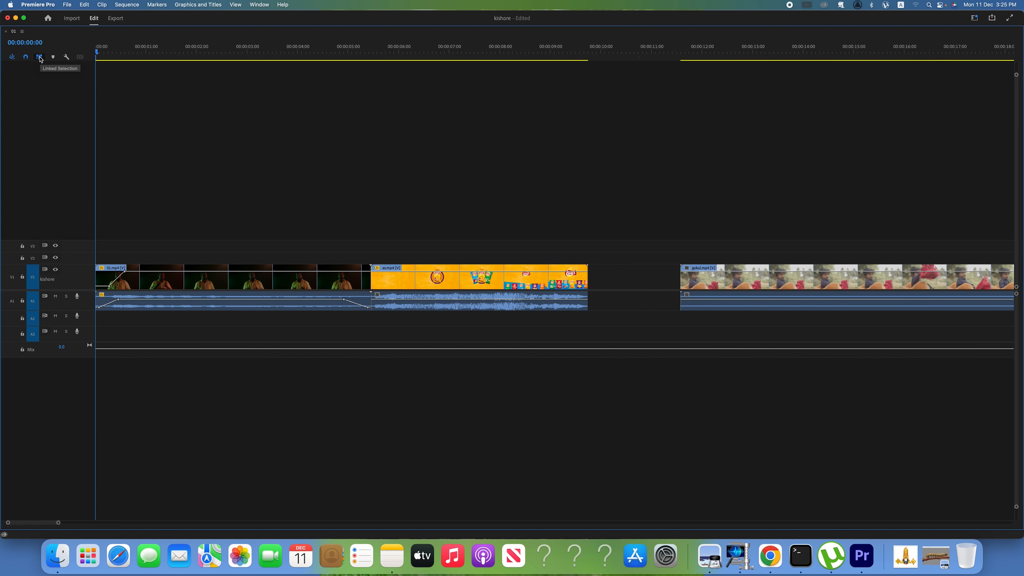
Select as.mp4 and move its video part up to track V2, keeping its audio on A1.
left_click(465, 279)
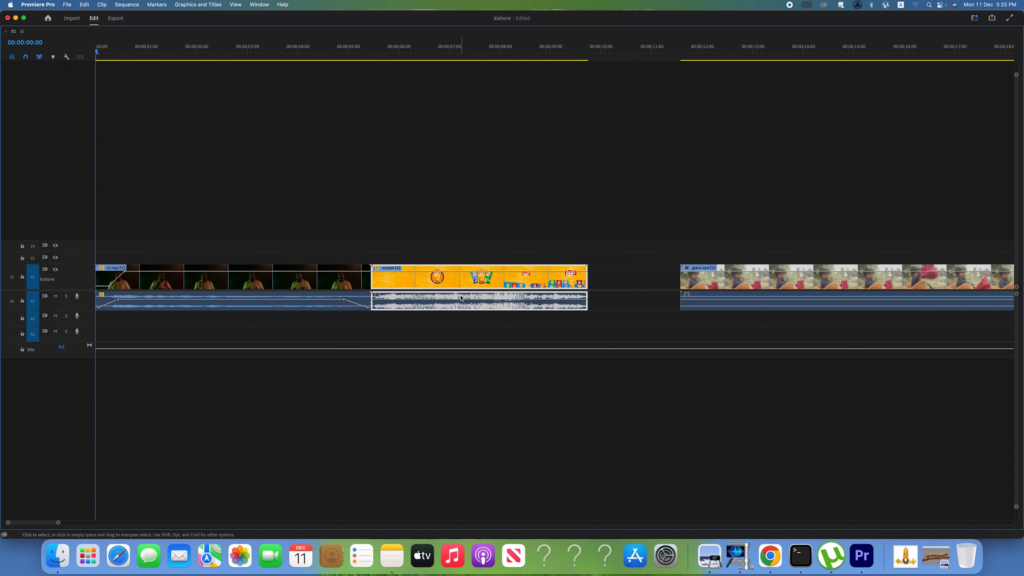
left_click_drag(464, 279, 463, 255)
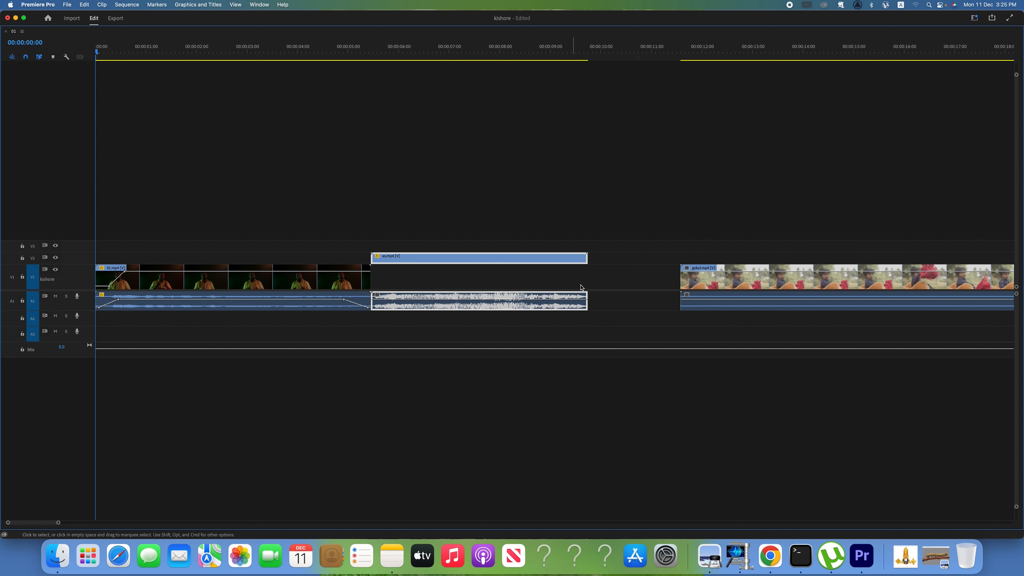
Move as.mp4's video back to track V1 with a short gap after 01.mp4, toggling Linked Selection before and after the move.
left_click(39, 57)
left_click_drag(439, 258, 471, 275)
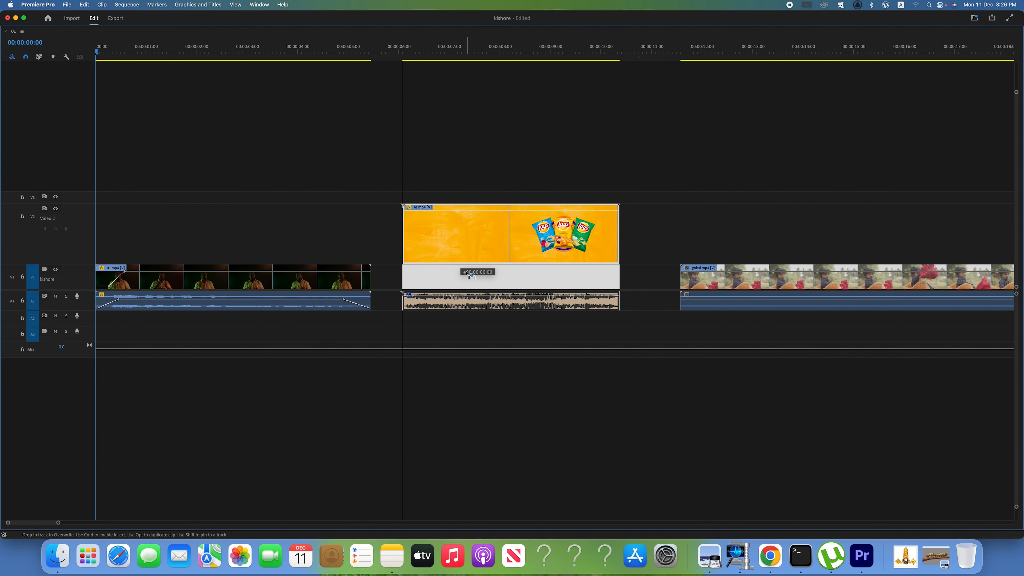
left_click(40, 56)
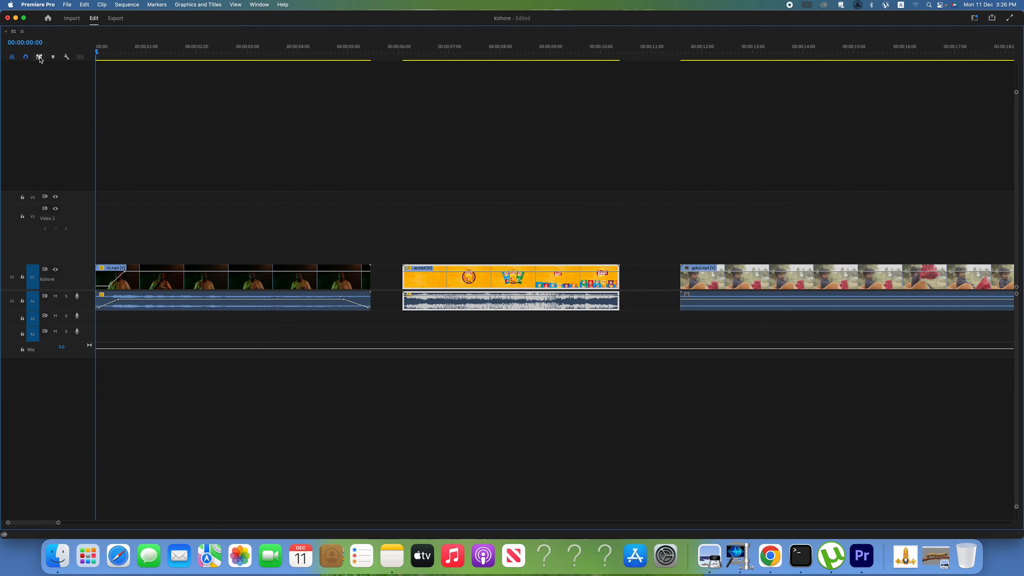
Unlink as.mp4's video from its audio and move the video part up to track V2.
right_click(482, 285)
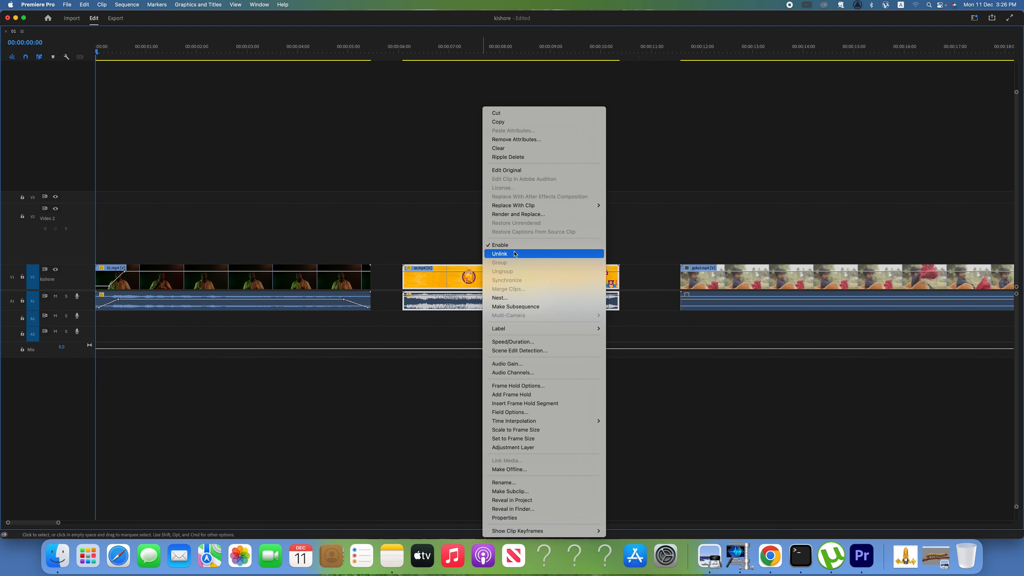
left_click(500, 254)
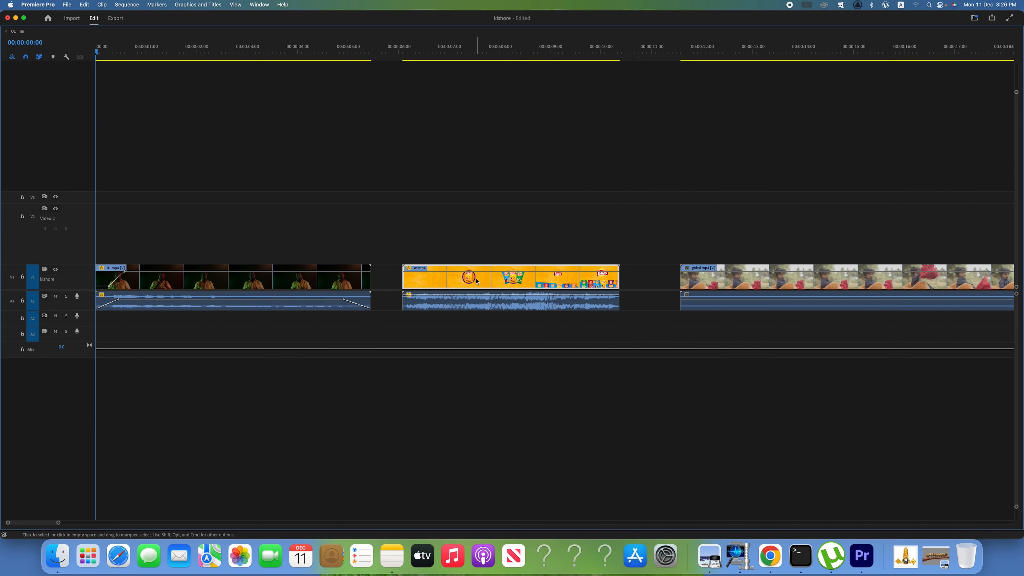
left_click_drag(480, 278, 483, 238)
Try unlinking as.mp4 and moving its V2 video later to start at the end of its audio, and undo both changes.
right_click(483, 239)
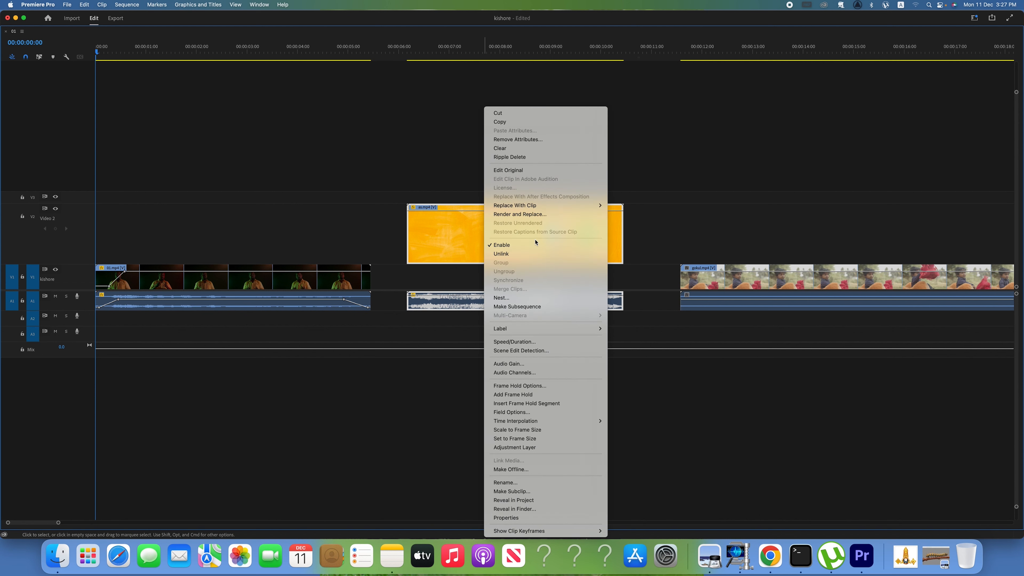
left_click(503, 253)
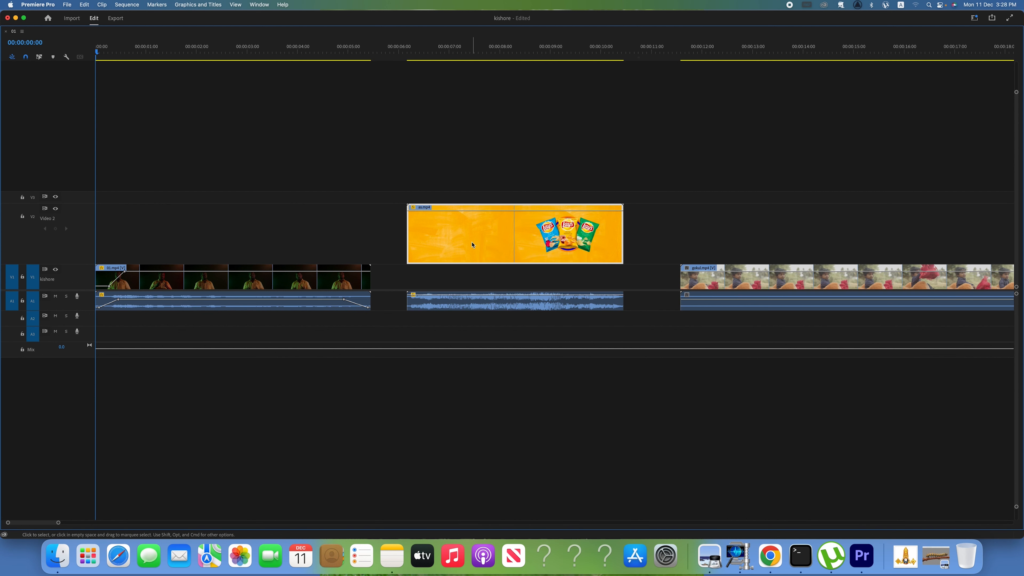
left_click_drag(493, 247, 710, 246)
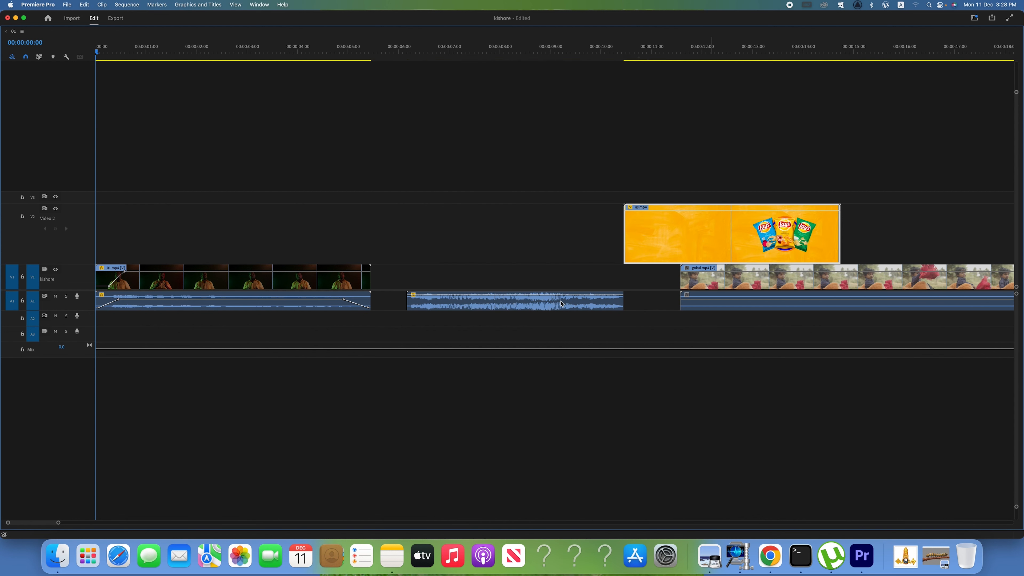
left_click(556, 309)
left_click_drag(556, 309, 650, 252)
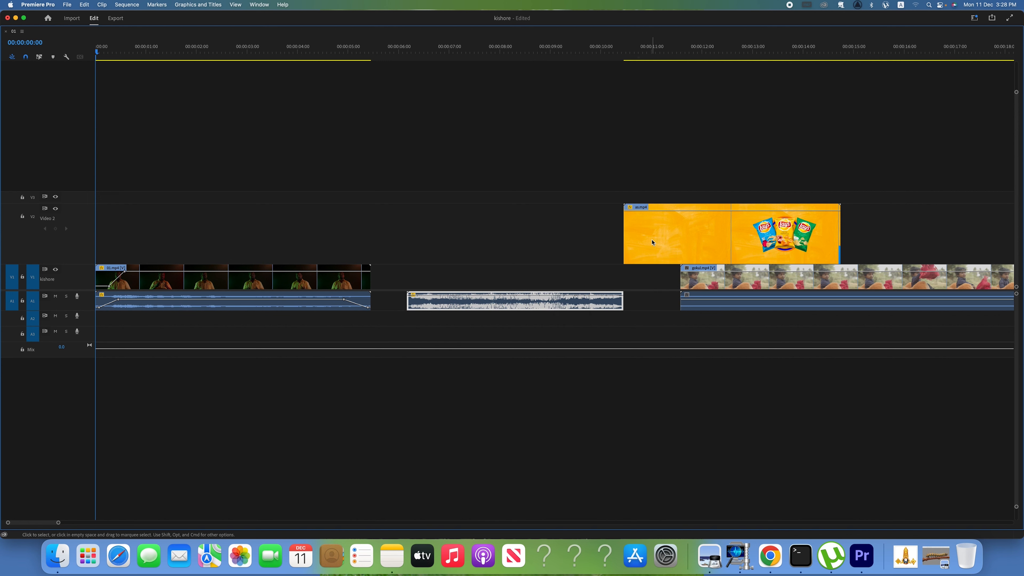
key("super+z")
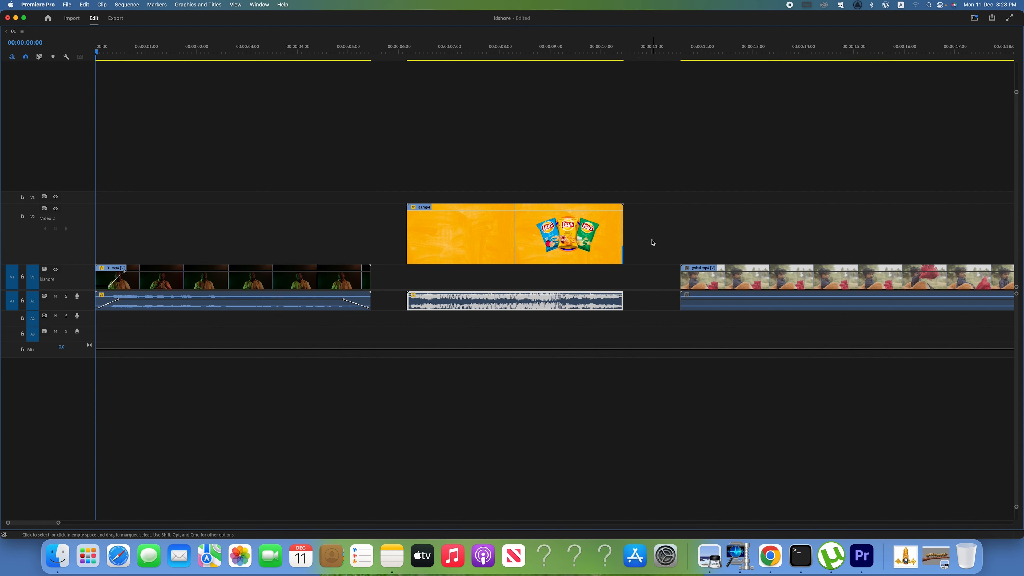
Turn Linked Selection back on and select as.mp4's video and audio together, checking the clip's options without applying any.
left_click(41, 57)
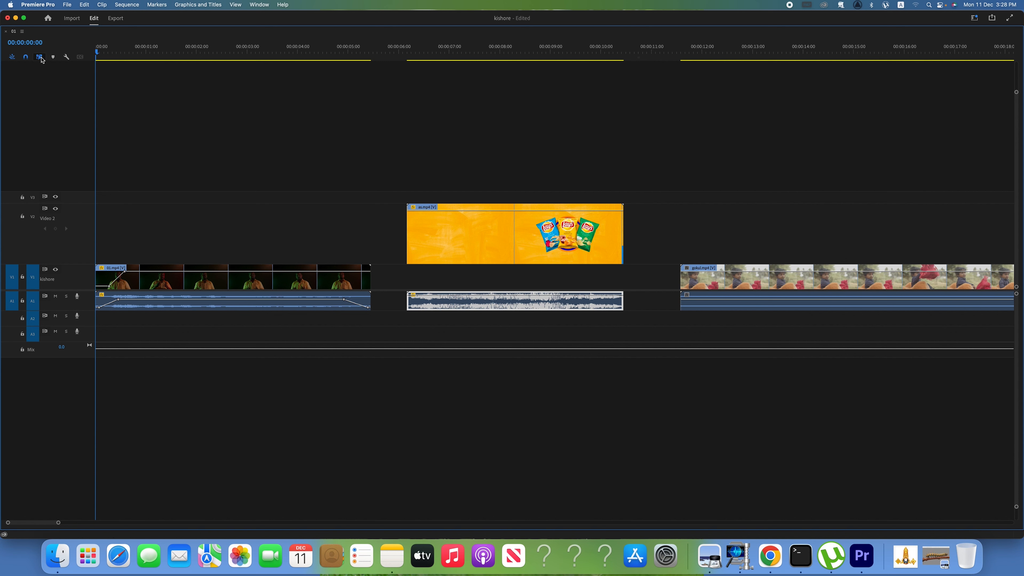
mouse_move(457, 233)
left_mouse_down()
mouse_move(665, 234)
mouse_move(454, 233)
left_mouse_up()
right_click(454, 233)
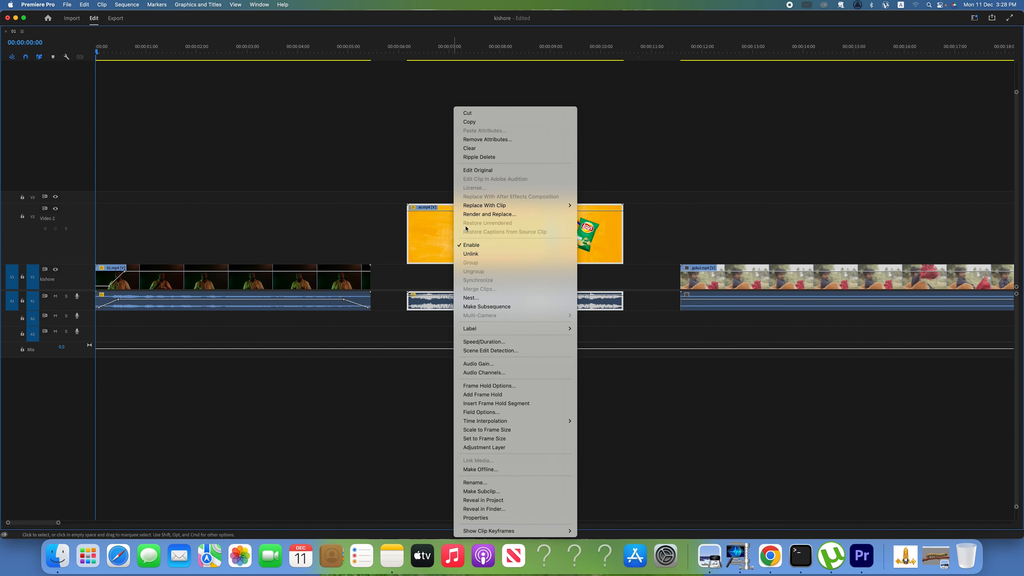
left_click(661, 211)
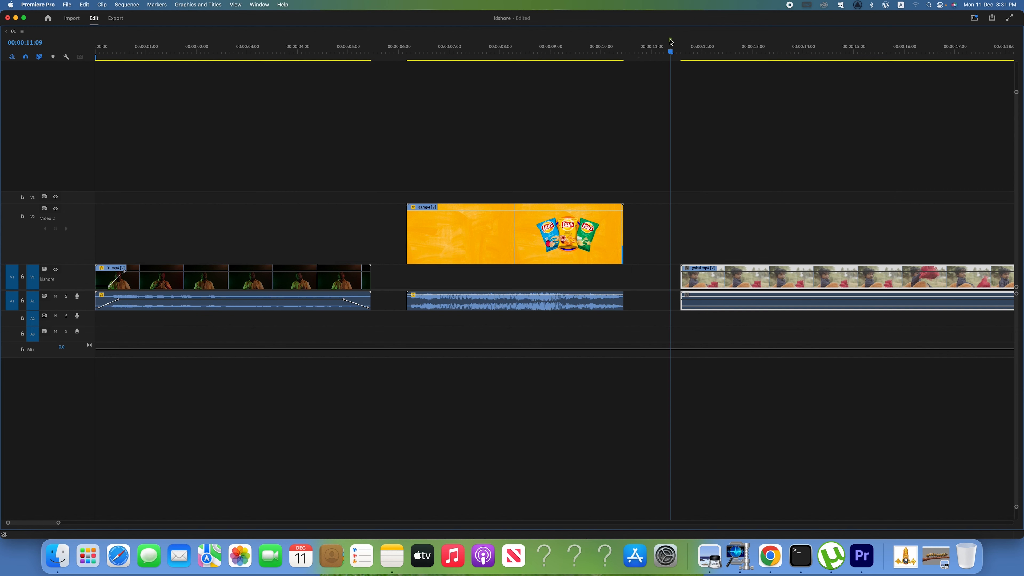
Examine the settings of the sequence marker at 00:00:11:09, including its name, comments, colour and type, and accept them.
double_click(671, 40)
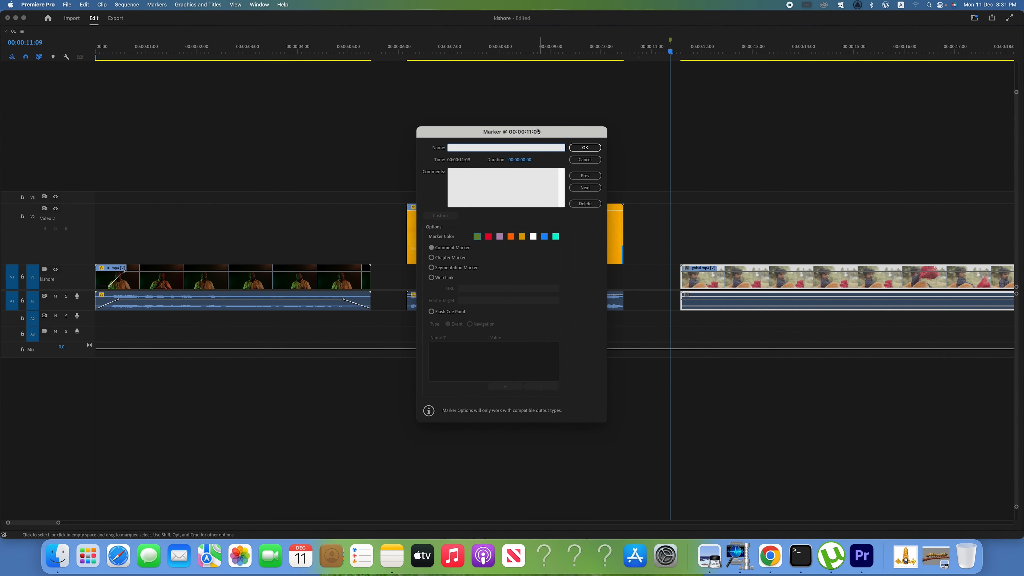
left_click_drag(543, 132, 500, 134)
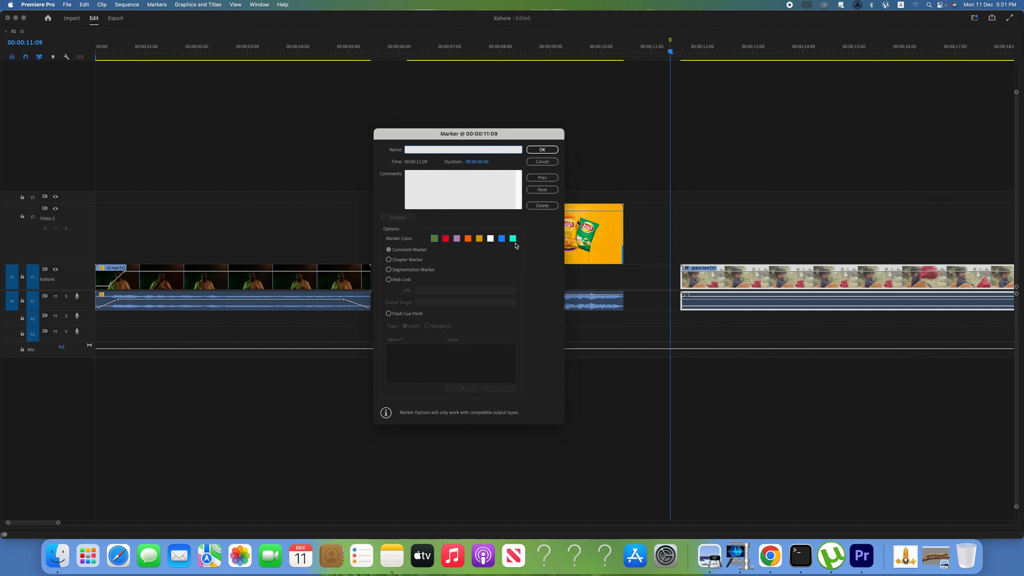
left_click(542, 152)
left_click(542, 151)
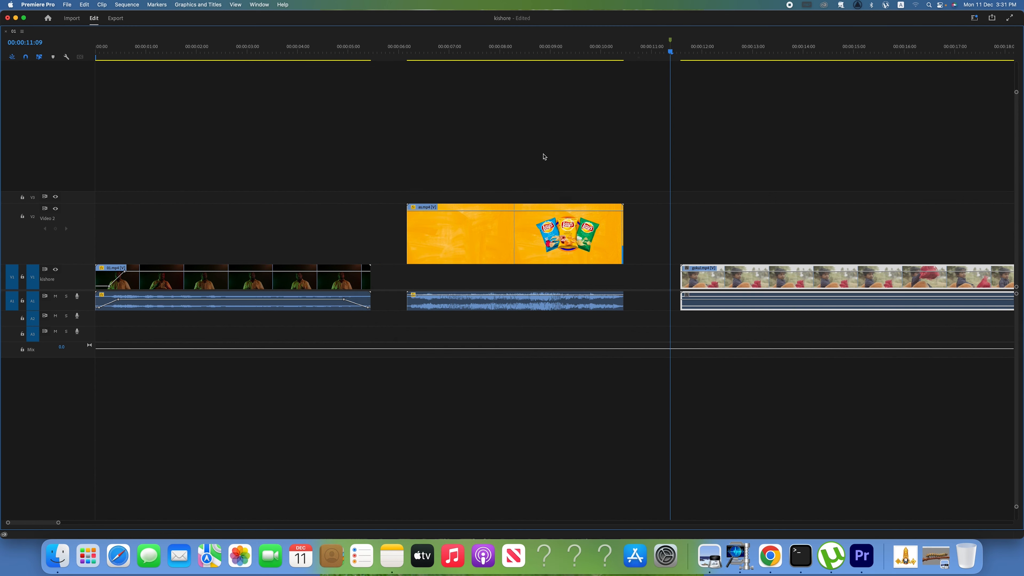
Review the timeline display settings and restore the maximized timeline to the normal workspace layout.
left_click(66, 56)
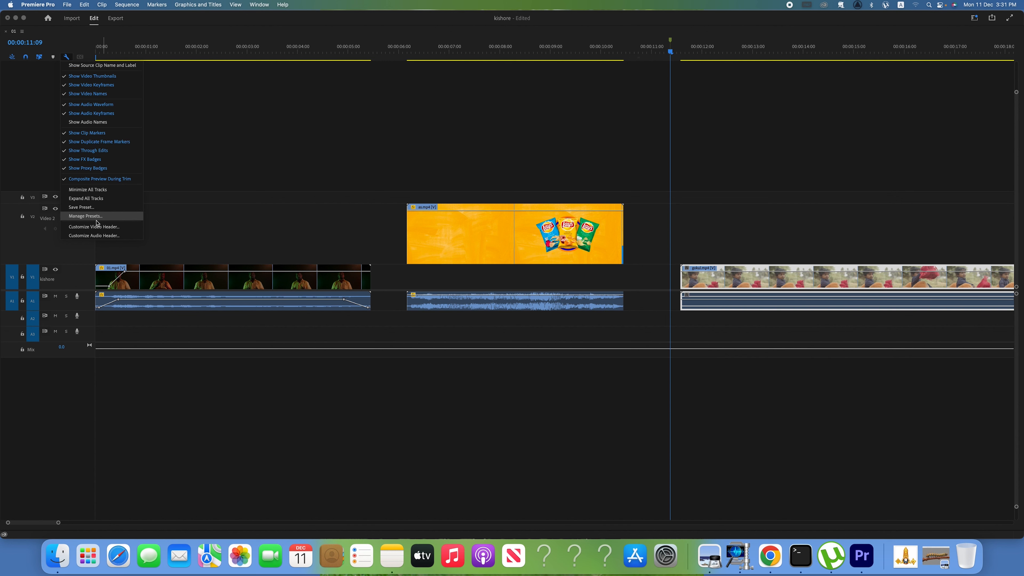
left_click(211, 111)
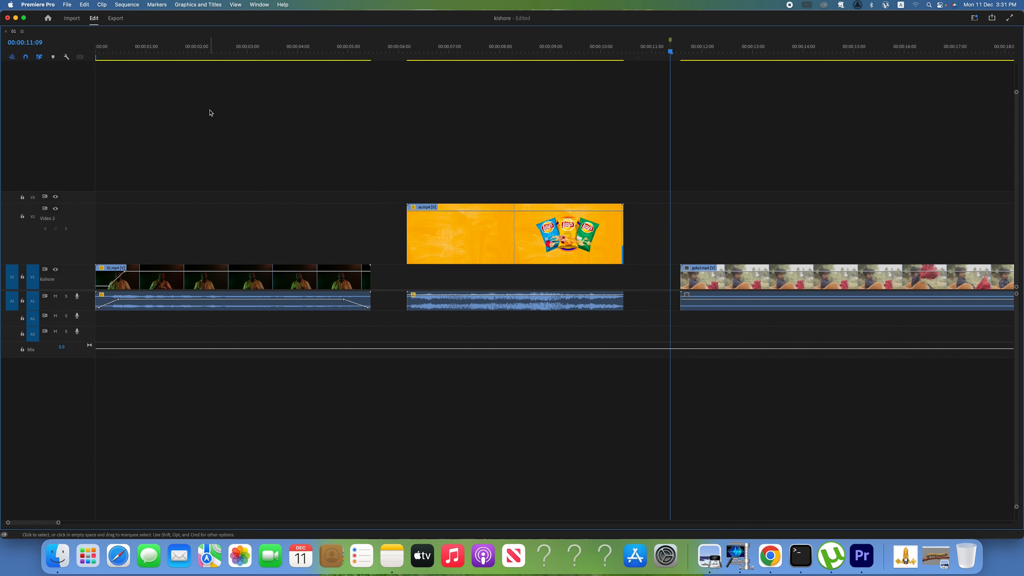
key("grave")
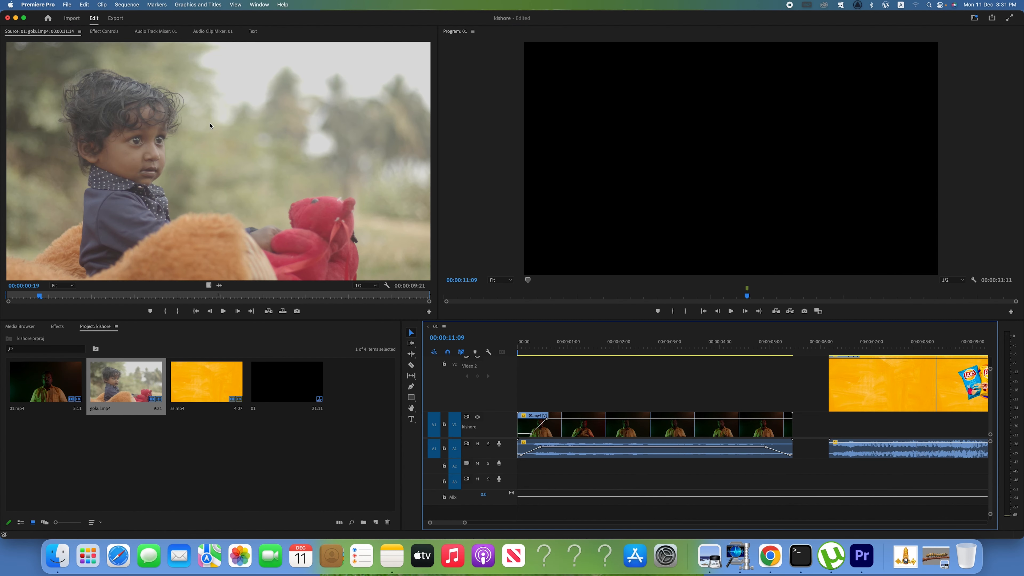